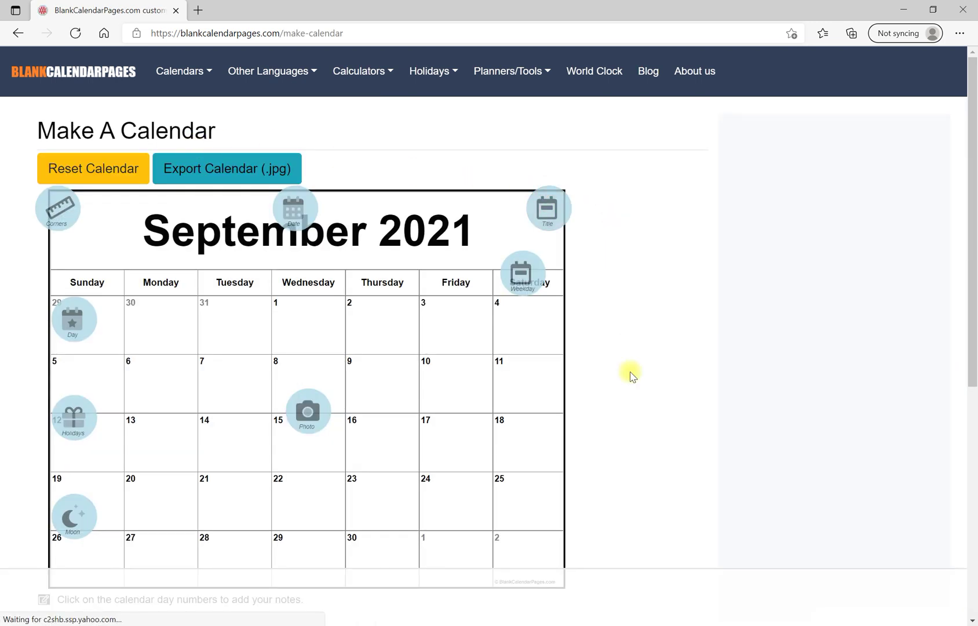
Choose October as the calendar's month in the date and language settings.
scroll(631, 426, "down", 3)
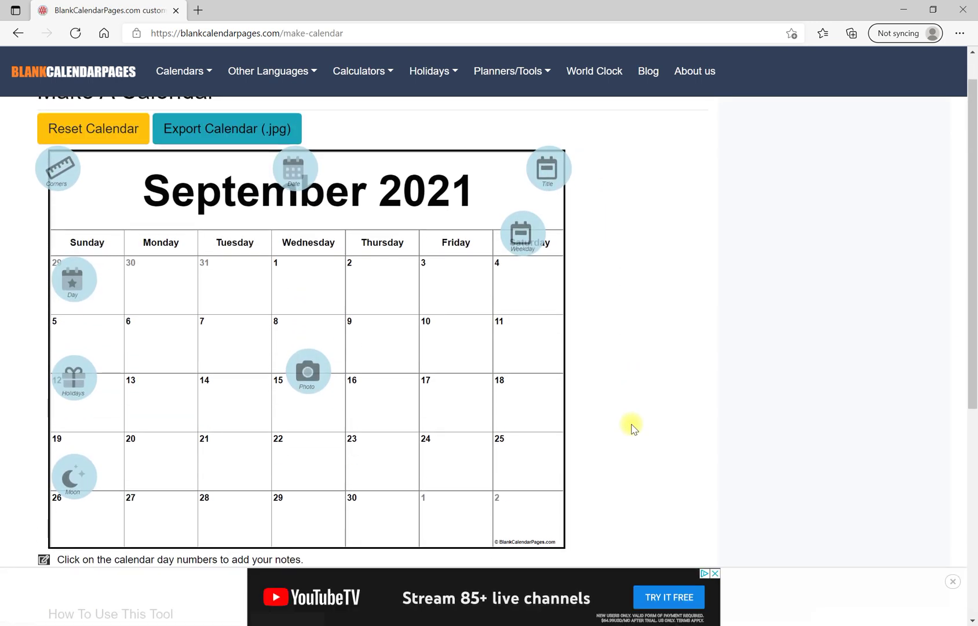
scroll(631, 426, "down", 1)
scroll(631, 426, "up", 1)
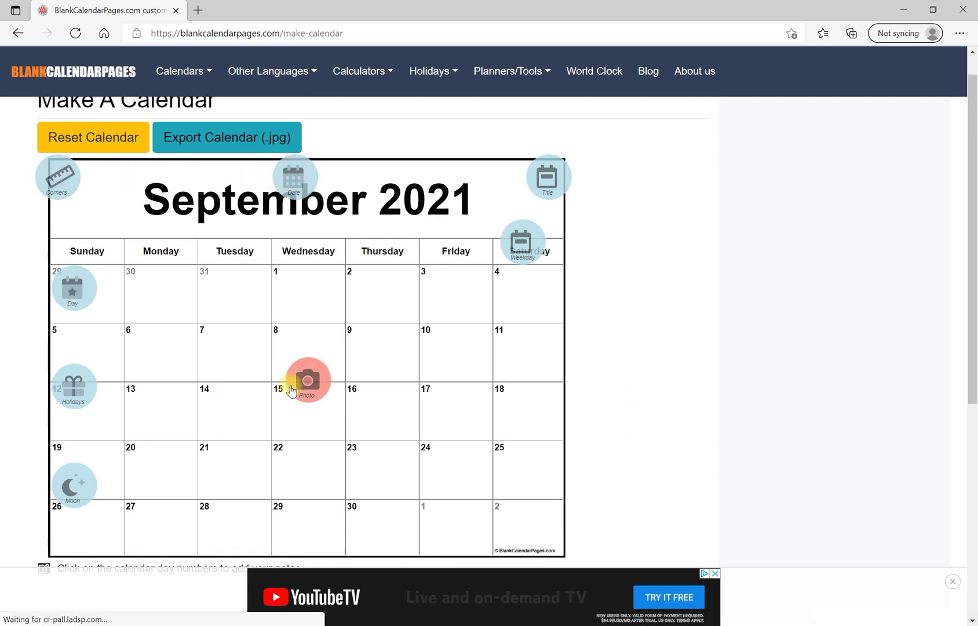
left_click(295, 183)
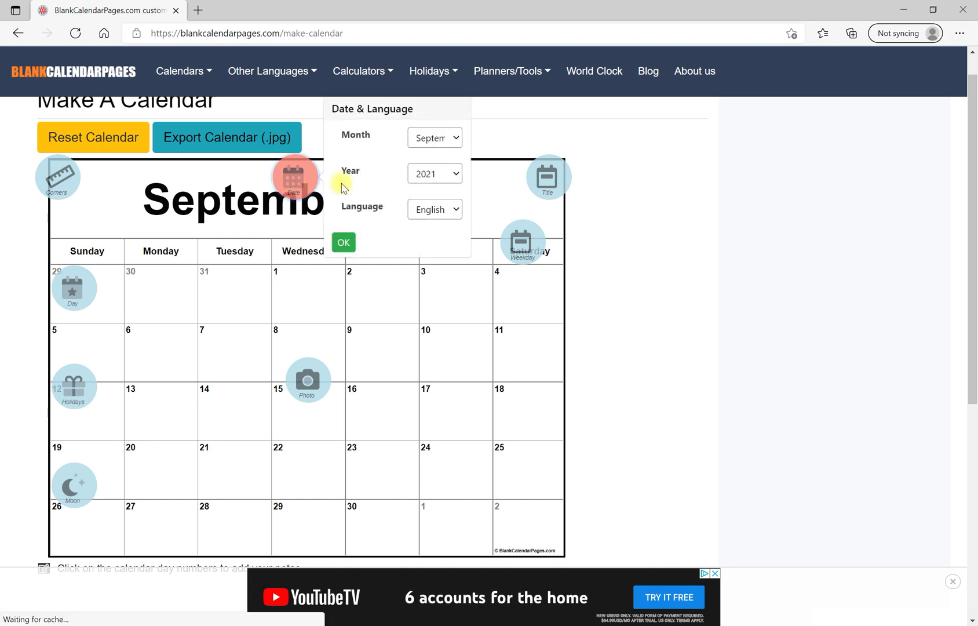
left_click(444, 139)
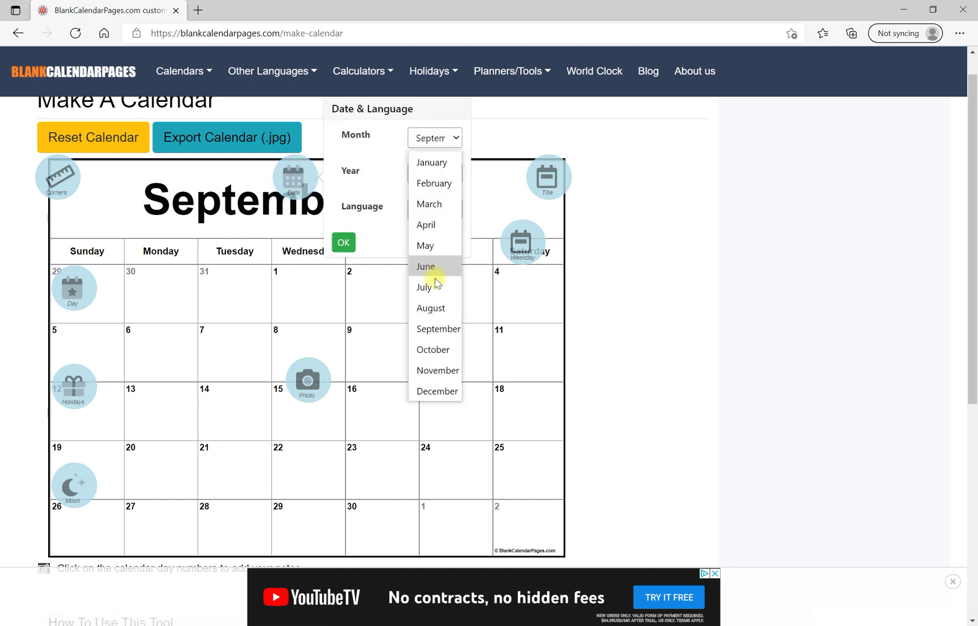
left_click(430, 350)
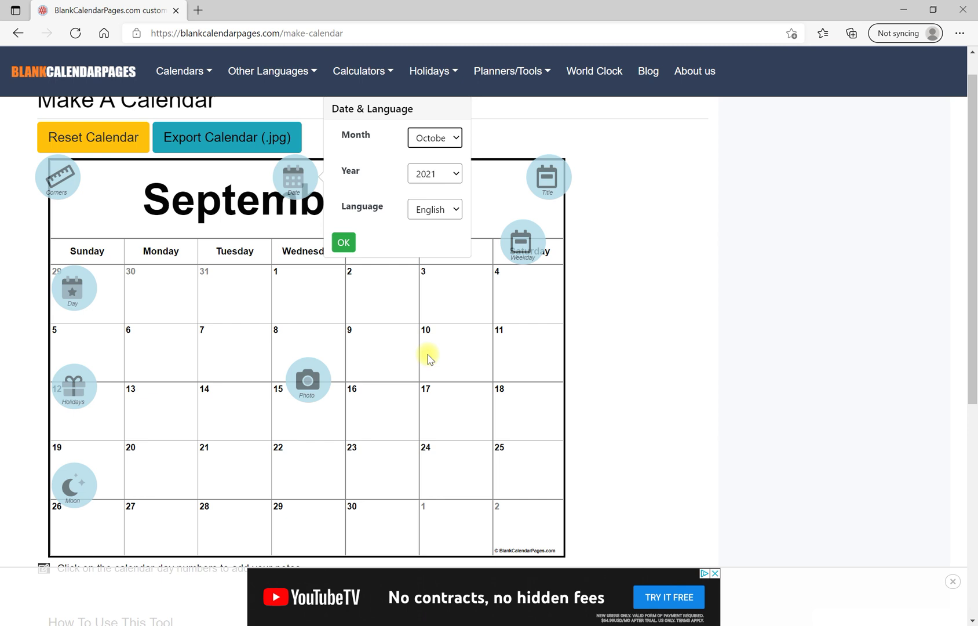
Choose French as the calendar's language and apply the date and language settings.
left_click(436, 212)
scroll(428, 435, "down", 1)
scroll(428, 434, "down", 5)
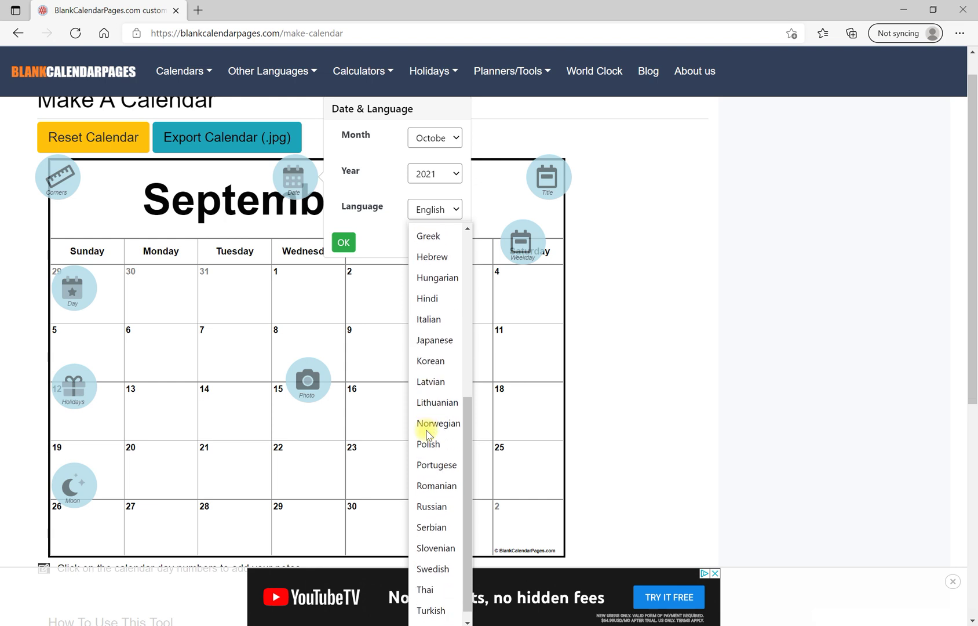
scroll(429, 432, "up", 5)
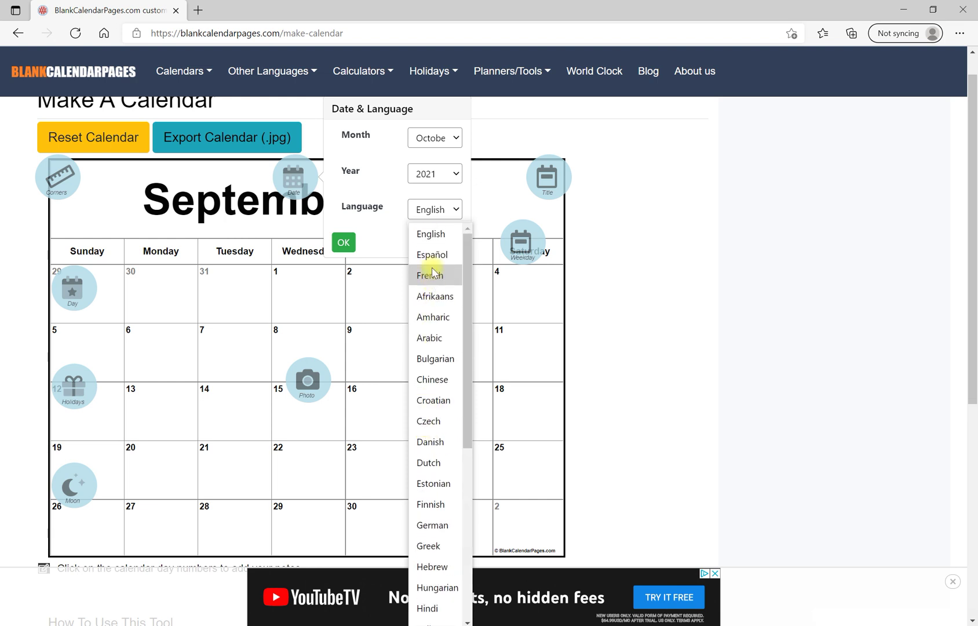
left_click(426, 275)
left_click(345, 243)
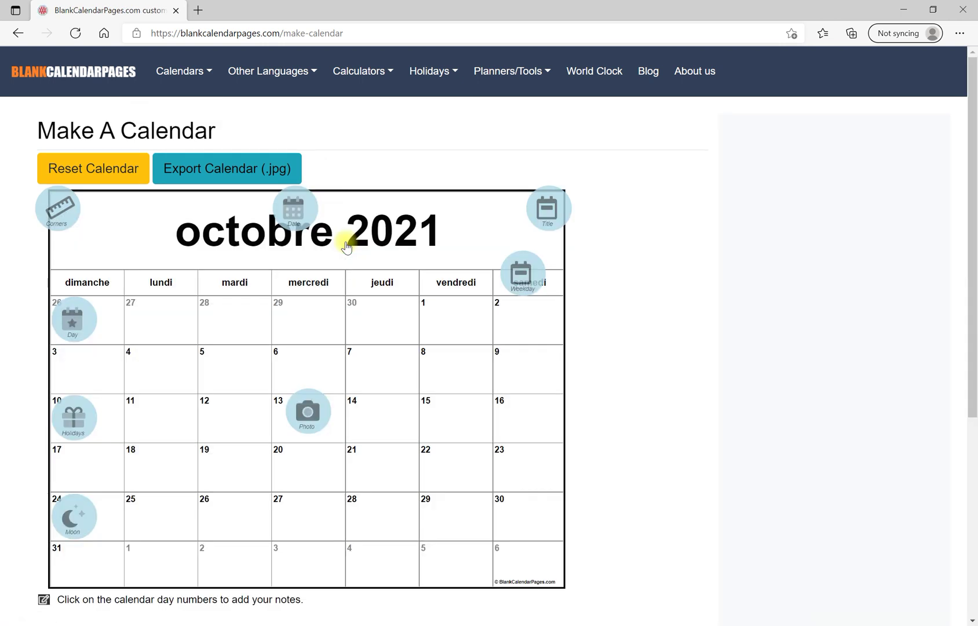
Switch the calendar's language back to English and apply it.
left_click(294, 207)
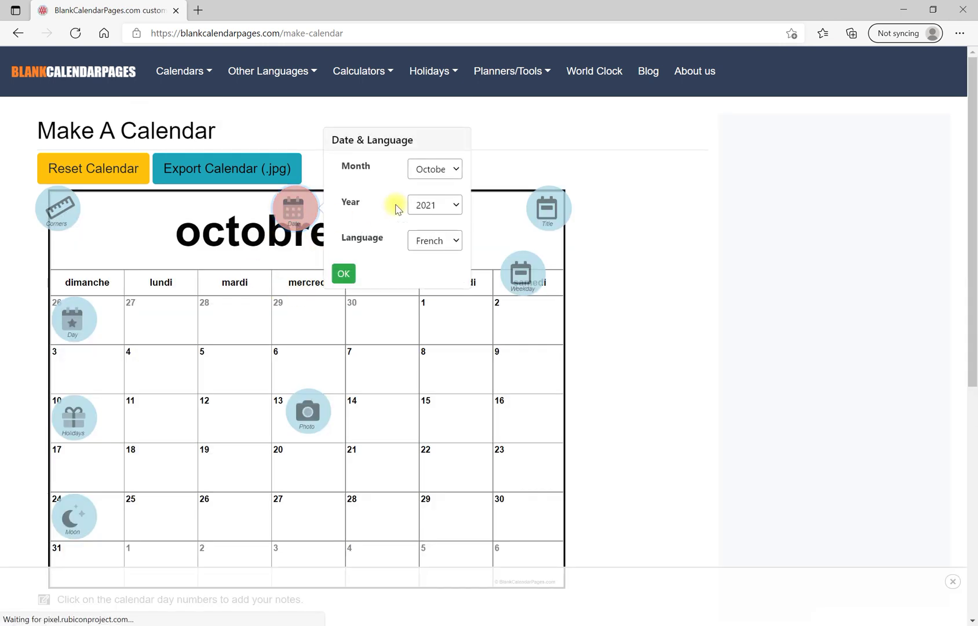
left_click(424, 240)
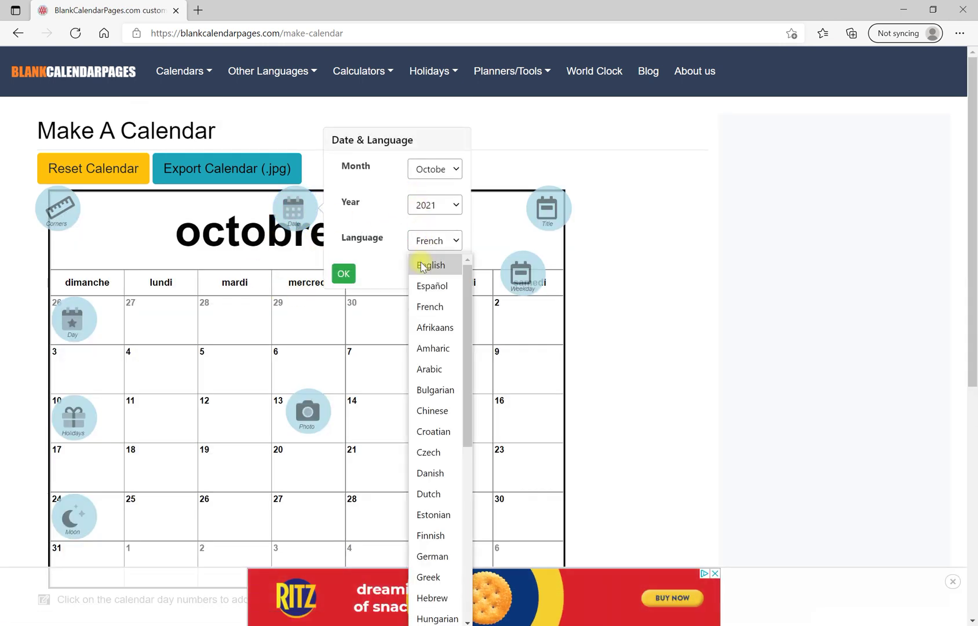
left_click(422, 265)
left_click(343, 273)
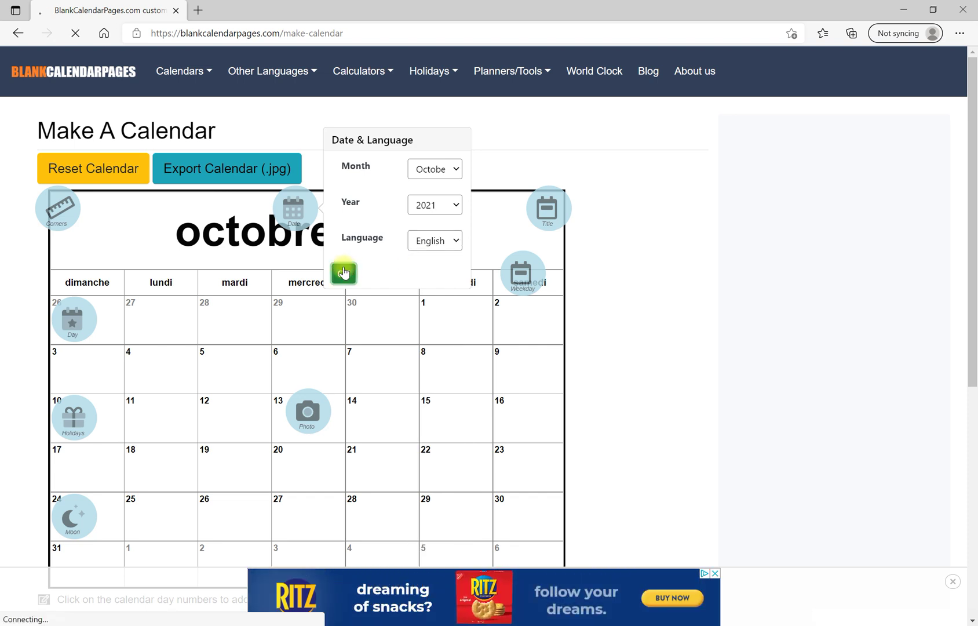
Set the thickness of the calendar's title to Thin.
left_click(553, 221)
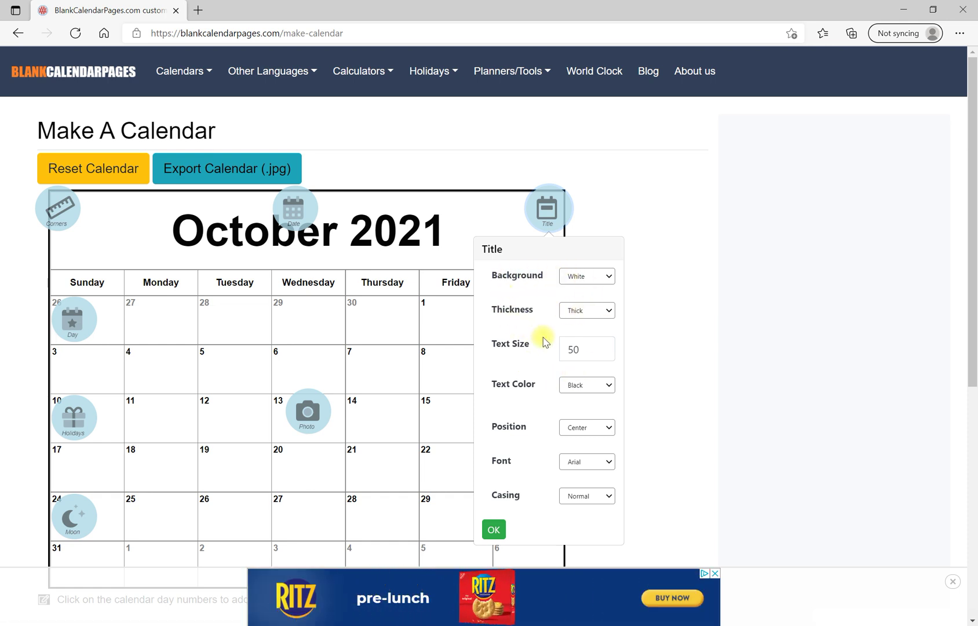
left_click(588, 318)
left_click(578, 331)
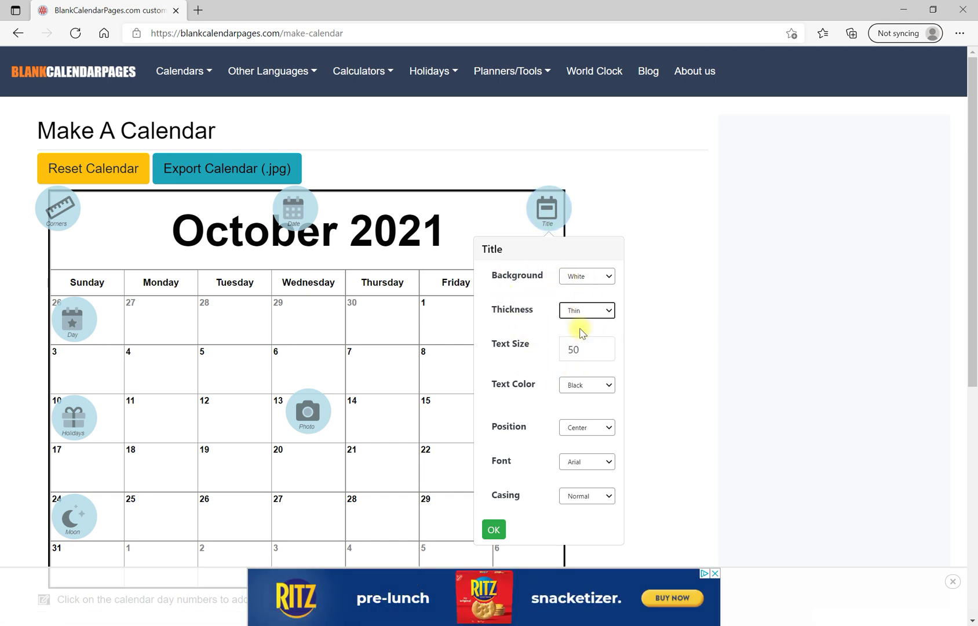
Set the title's text size to 40 and its text color to Gray.
left_click(601, 354)
left_click(601, 353)
left_click(602, 353)
left_click(602, 354)
left_click(602, 353)
left_click(601, 353)
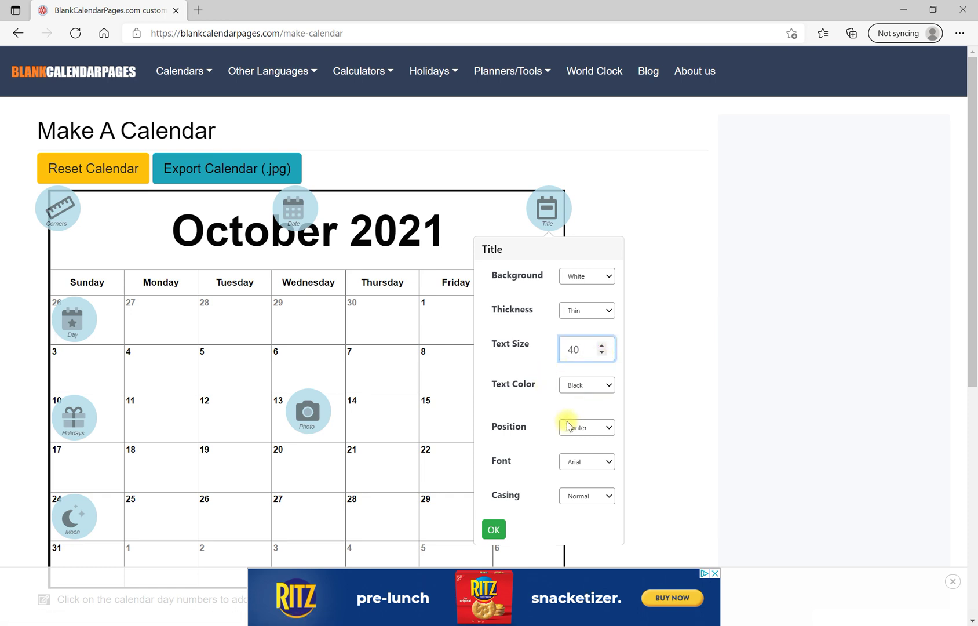
left_click(585, 390)
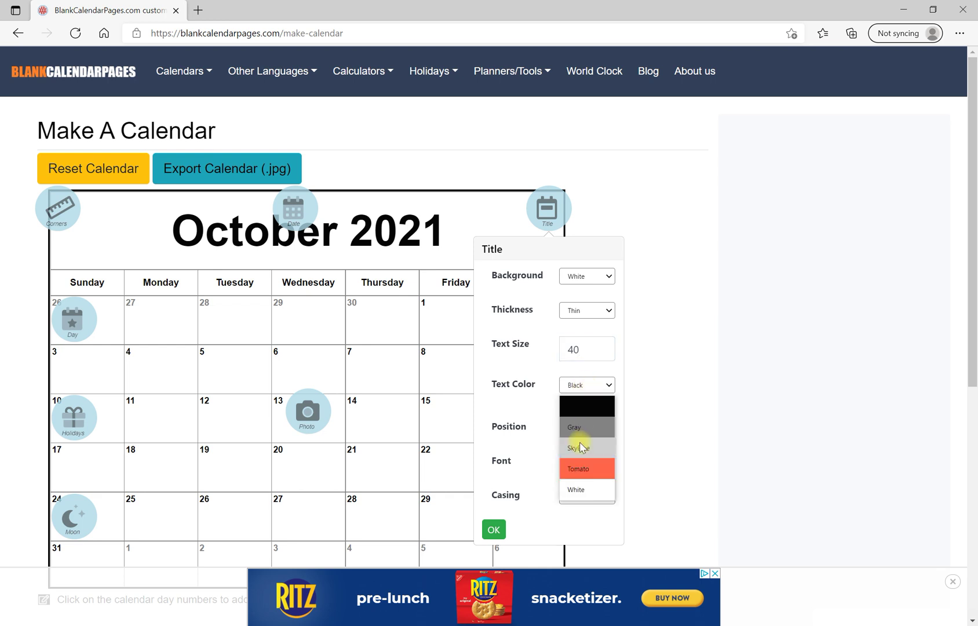
left_click(583, 432)
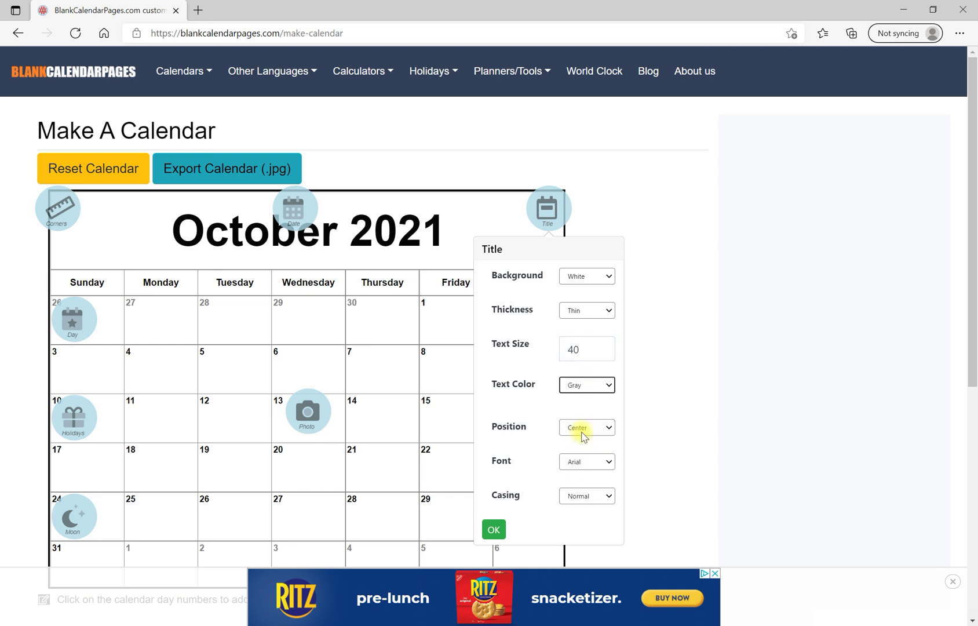
Set the title's font to Segoe Script with UPPERCASE casing and apply the title settings.
left_click(585, 462)
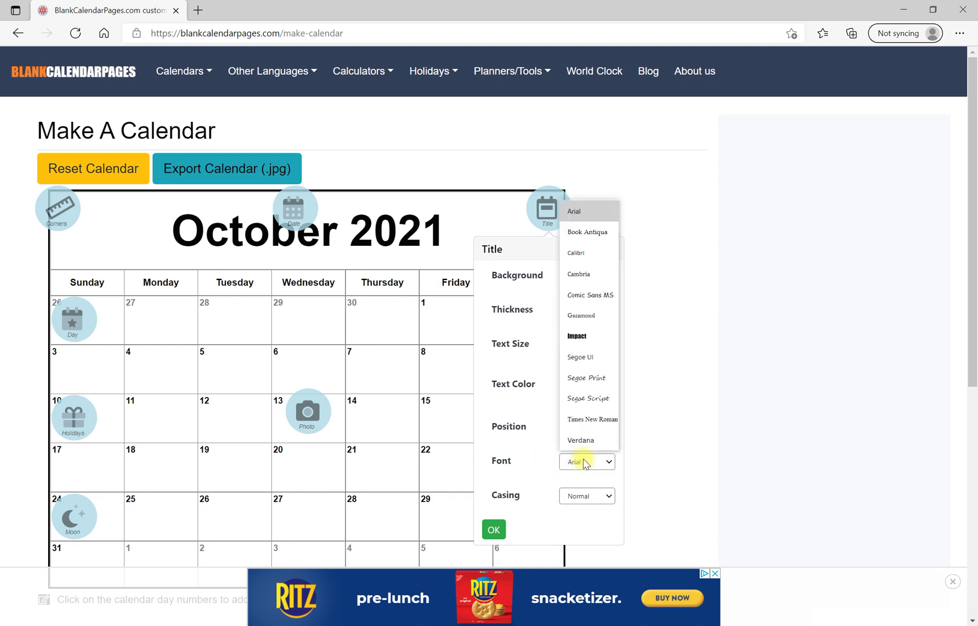
left_click(583, 400)
left_click(582, 499)
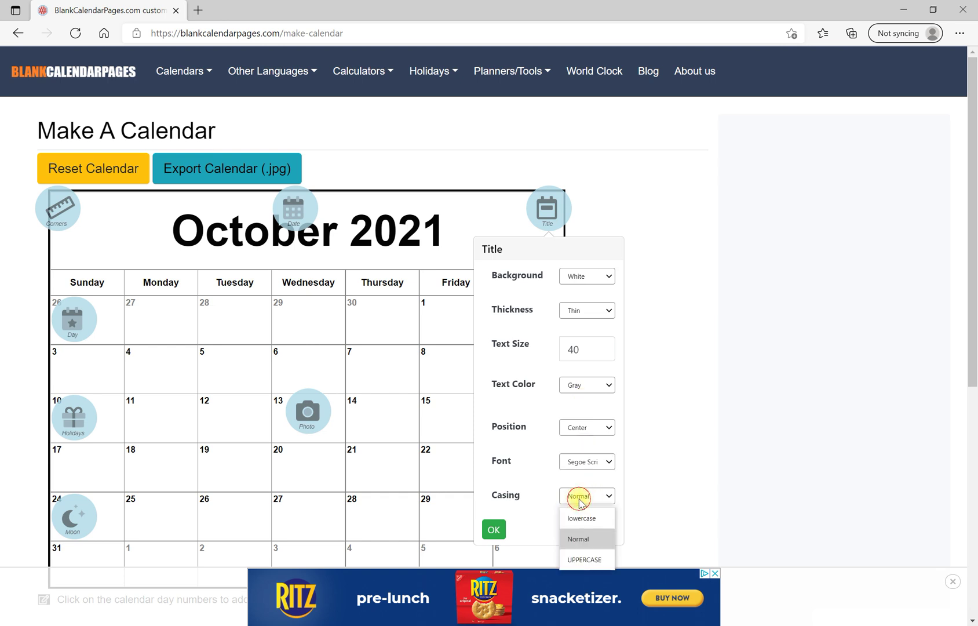
left_click(579, 561)
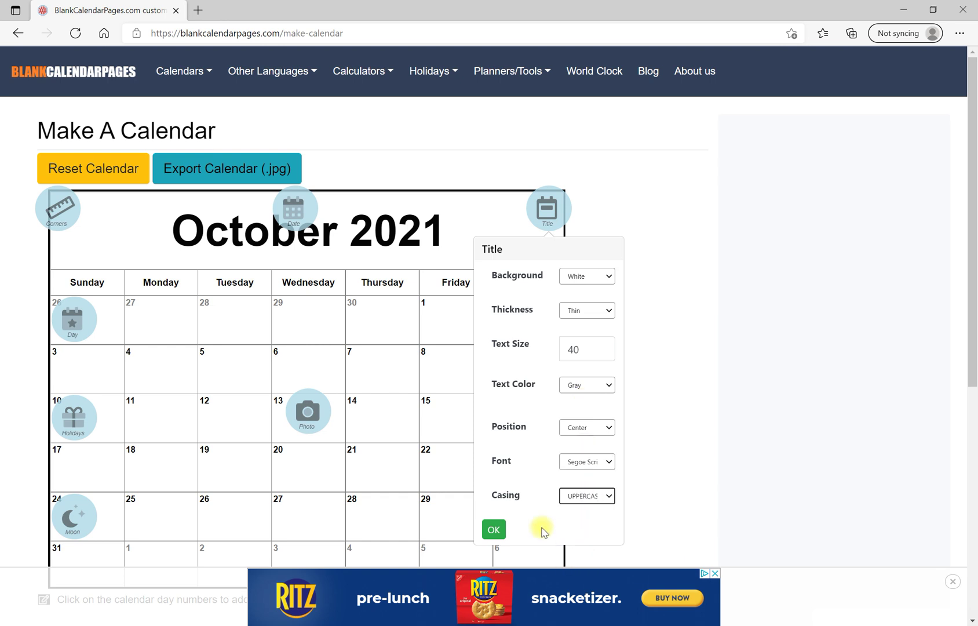
left_click(497, 528)
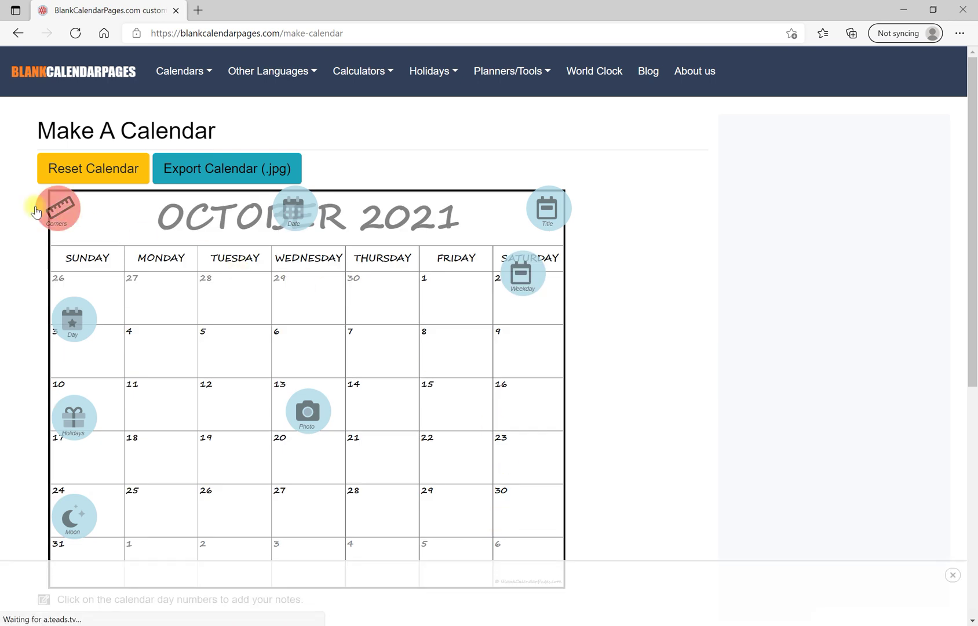
Change the calendar's corners from sharp to rounded and apply the change.
left_click(53, 216)
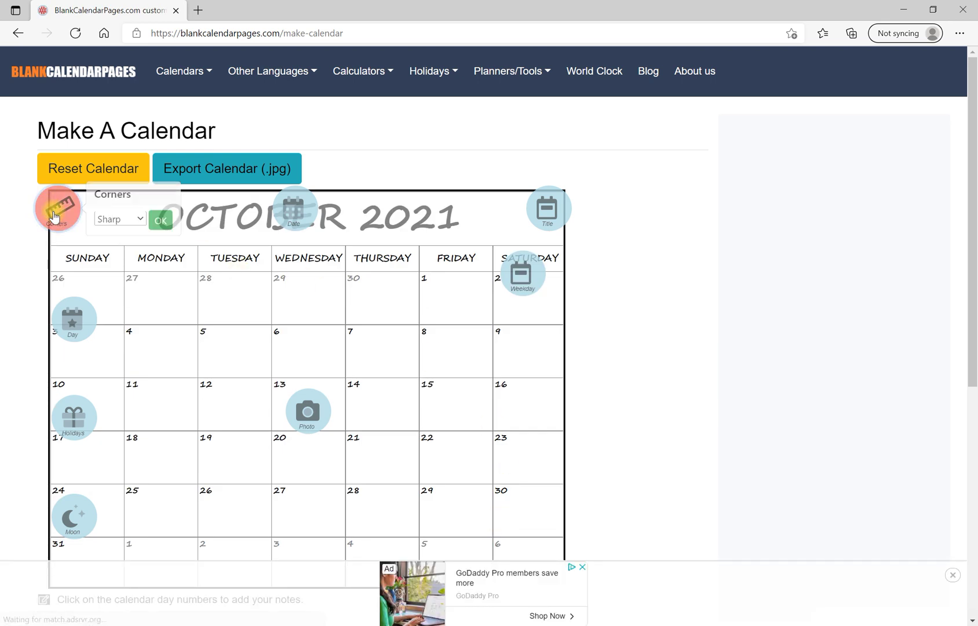
left_click(122, 223)
left_click(124, 238)
left_click(157, 222)
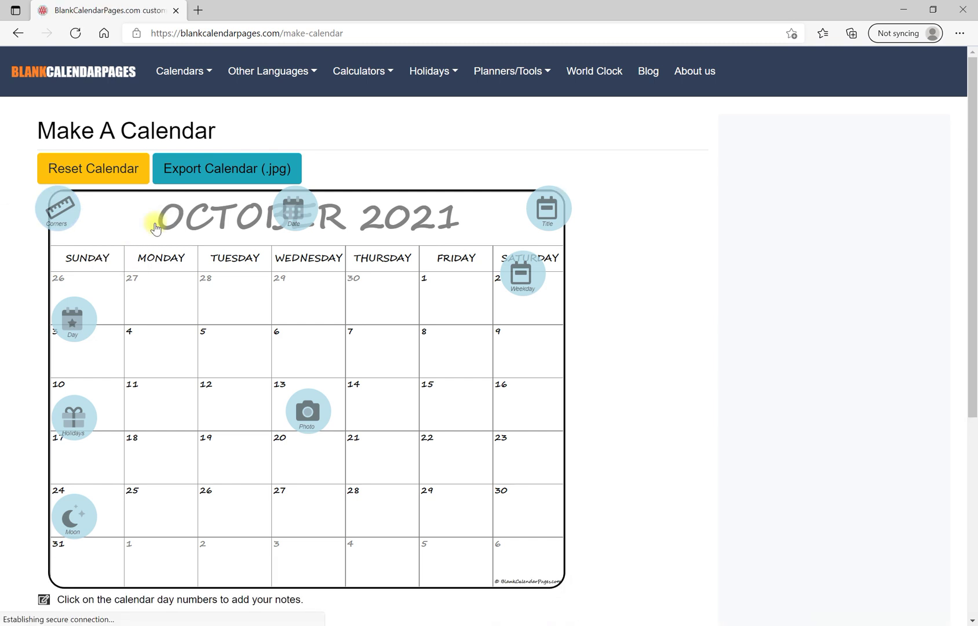
Set the weekday title bar's background to WhiteSmoke and its text size to 12.
left_click(527, 290)
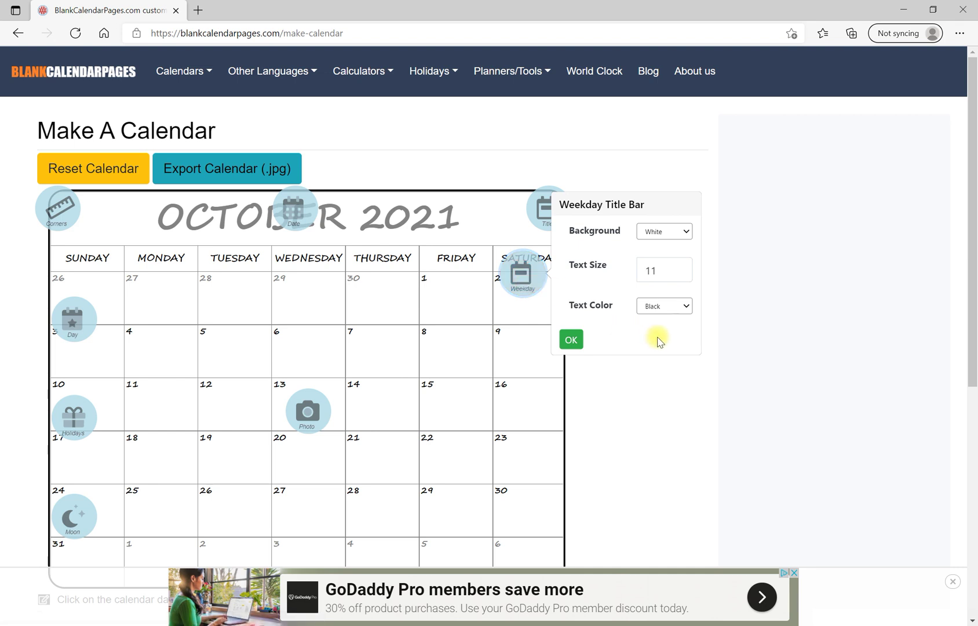
left_click(661, 234)
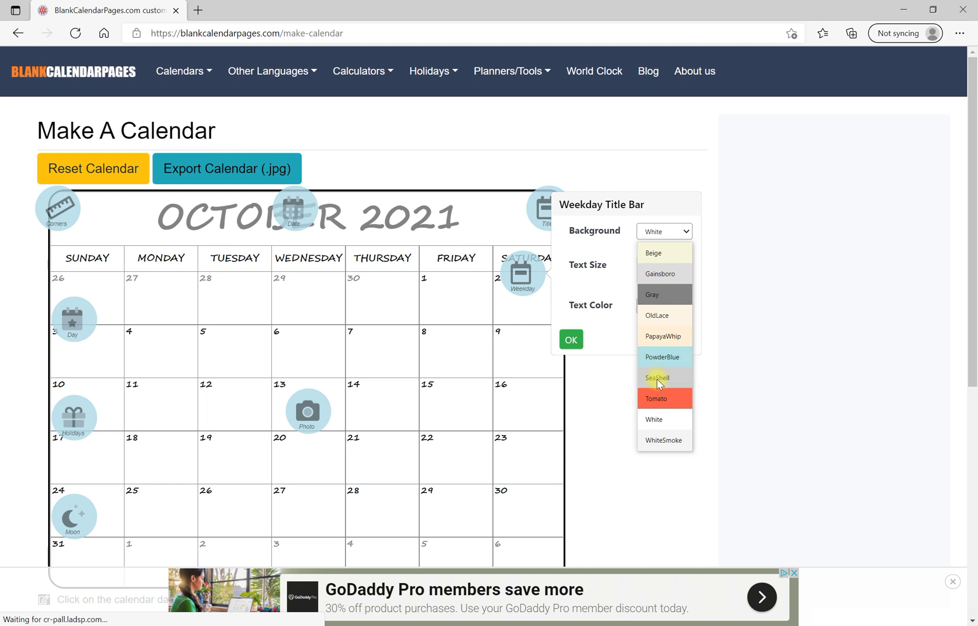
left_click(658, 442)
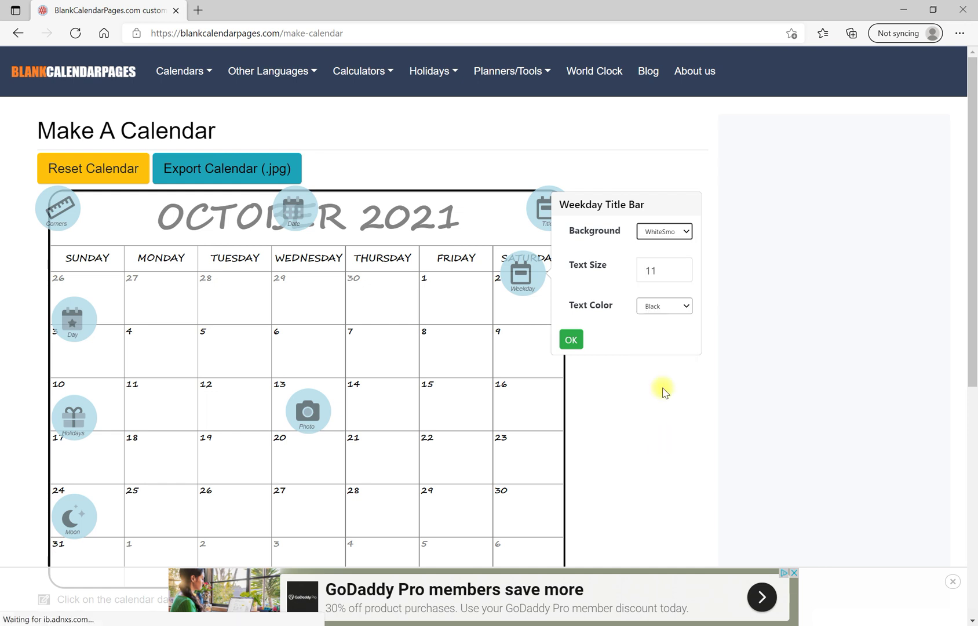
left_click(678, 267)
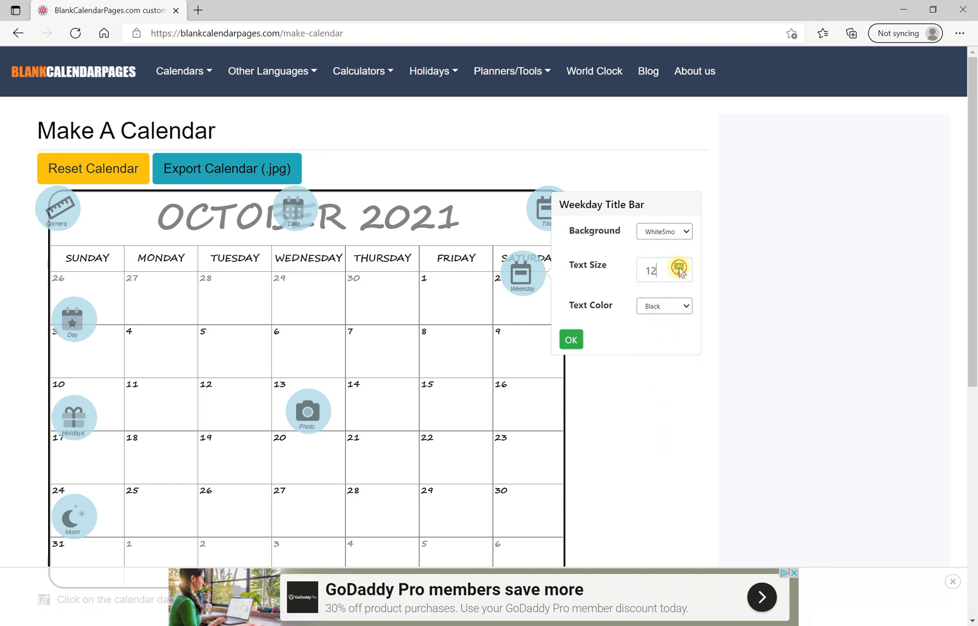
Set the weekday title bar's text color to Tomato and apply the settings.
left_click(663, 309)
left_click(653, 391)
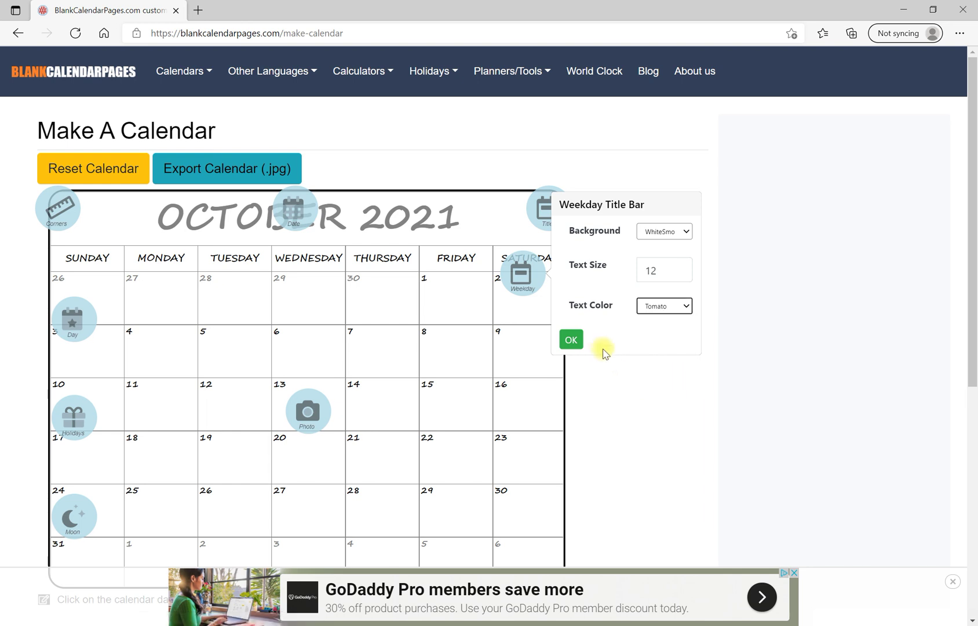
left_click(571, 340)
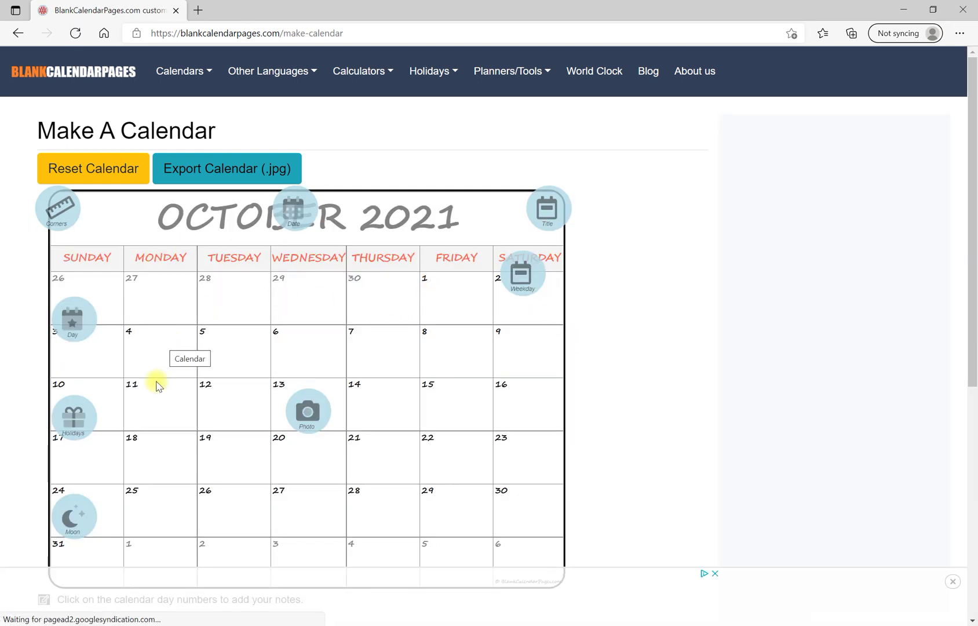
Add the photo IMG_1674 from the nature folder as the calendar's background picture.
scroll(293, 502, "down", 1)
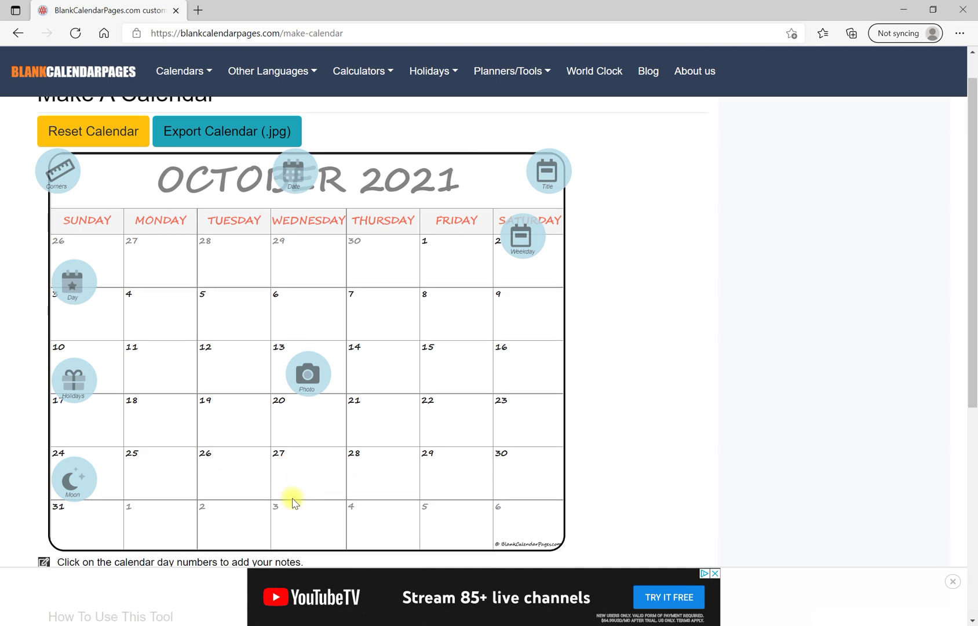
left_click(310, 386)
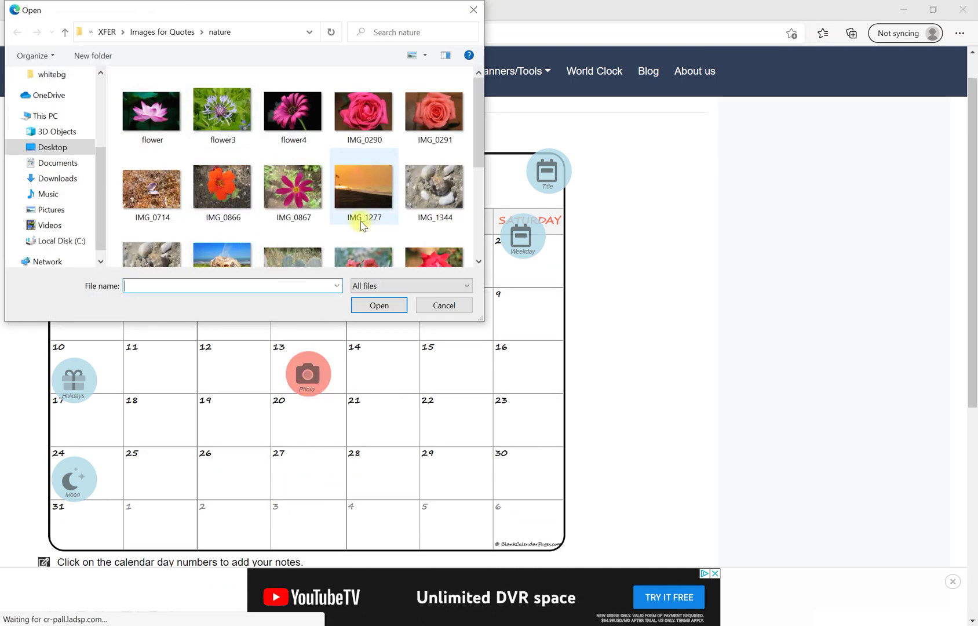
scroll(301, 217, "down", 1)
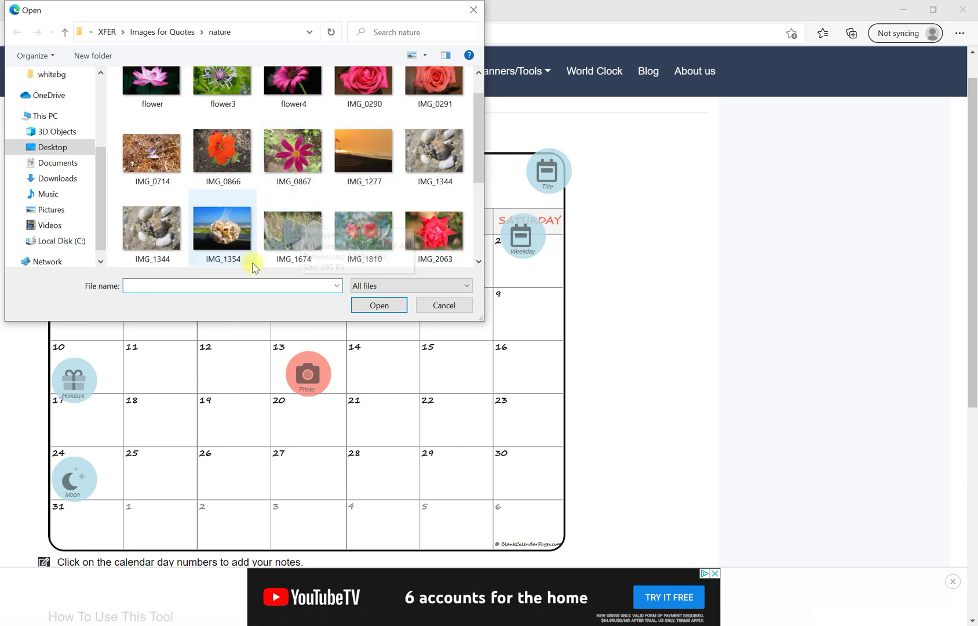
double_click(294, 238)
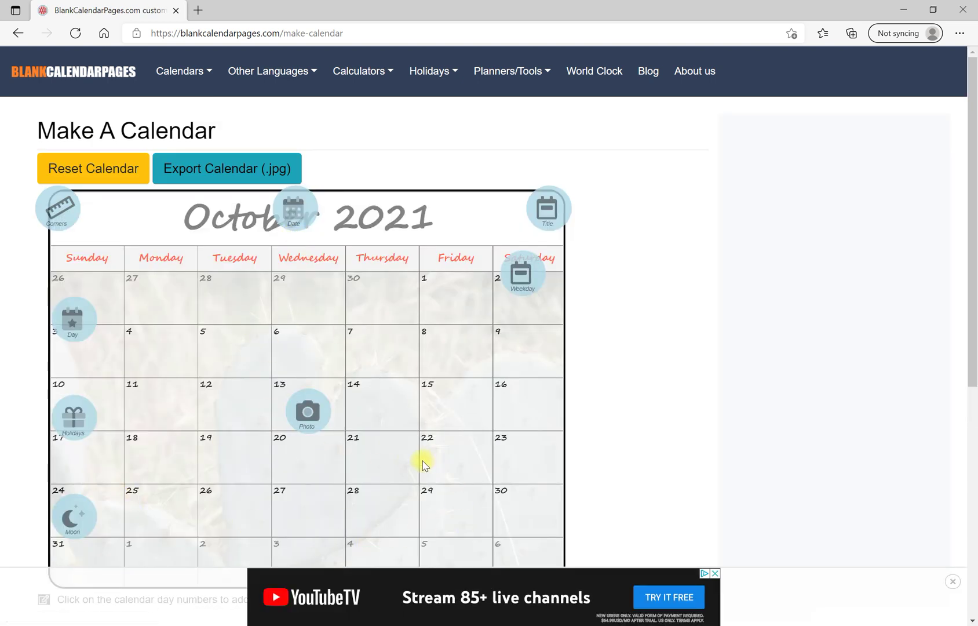
In the calendar's day style settings, set the weekend color to WhiteSmoke.
scroll(423, 462, "down", 1)
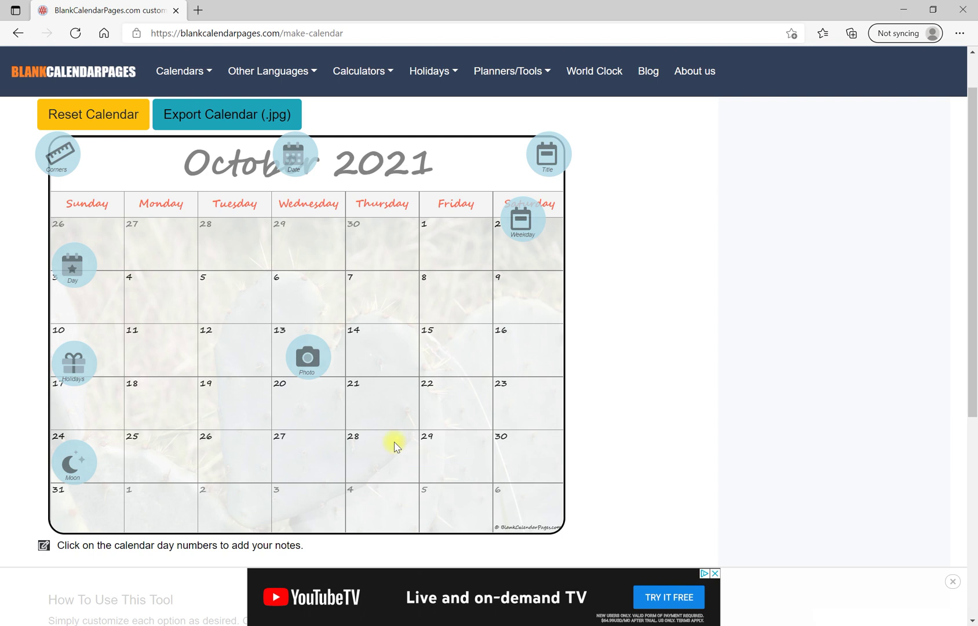
left_click(78, 266)
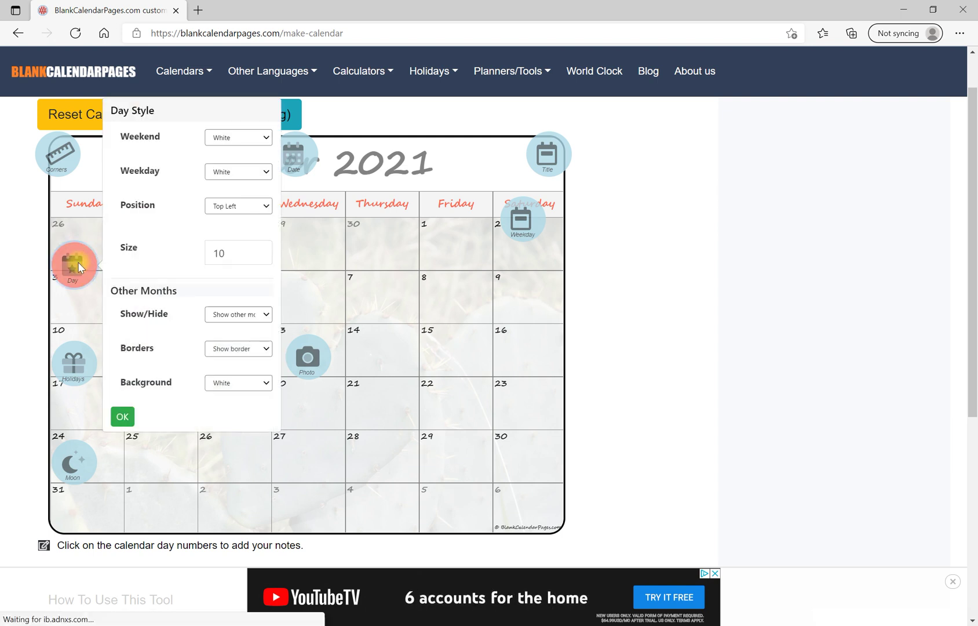
left_click(247, 140)
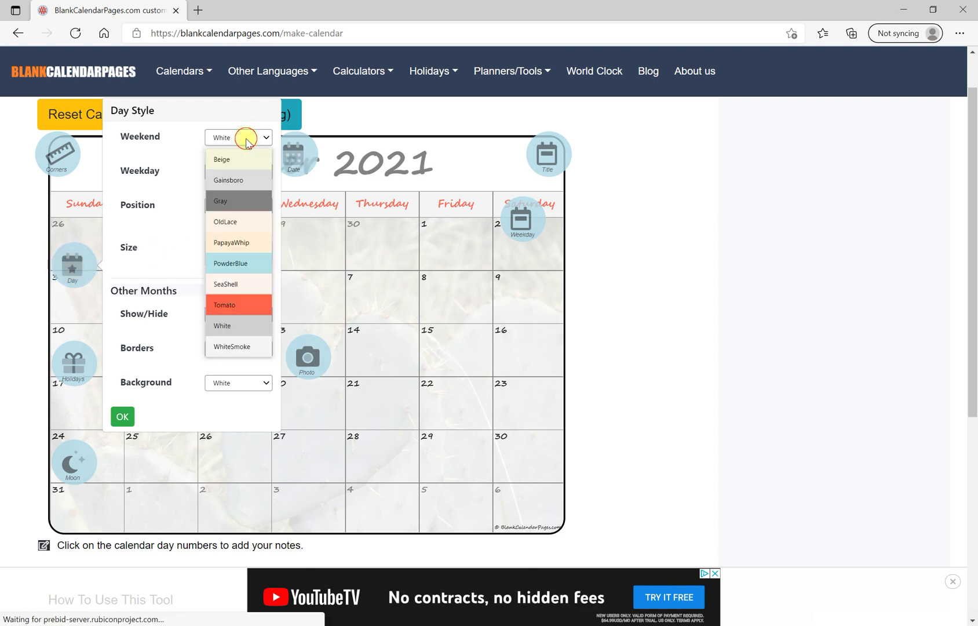
left_click(235, 347)
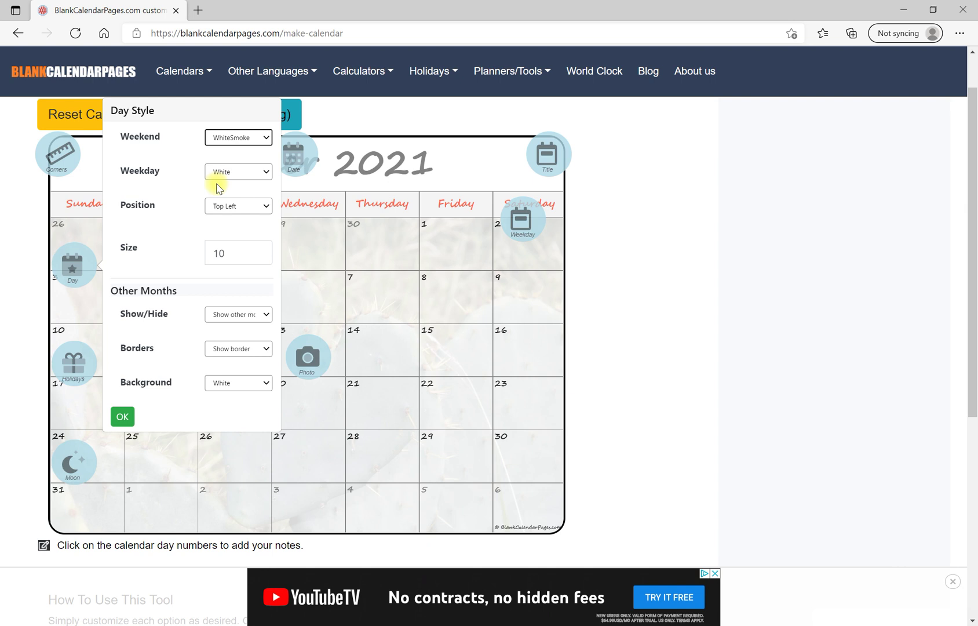
Set the day number size to 15, limit the calendar to the current month only, and apply the day style.
left_click(260, 251)
left_click(259, 251)
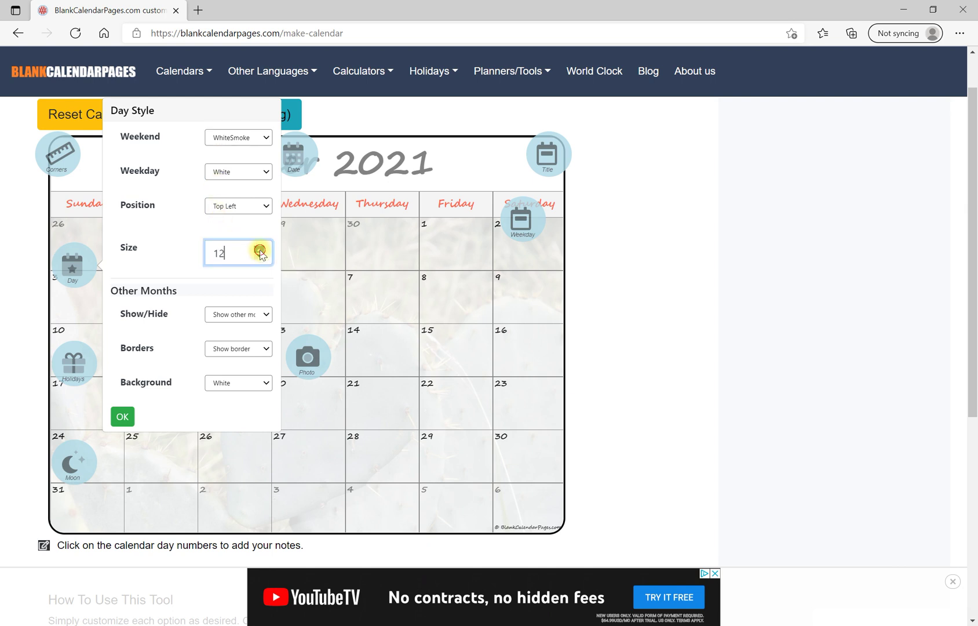
left_click(244, 323)
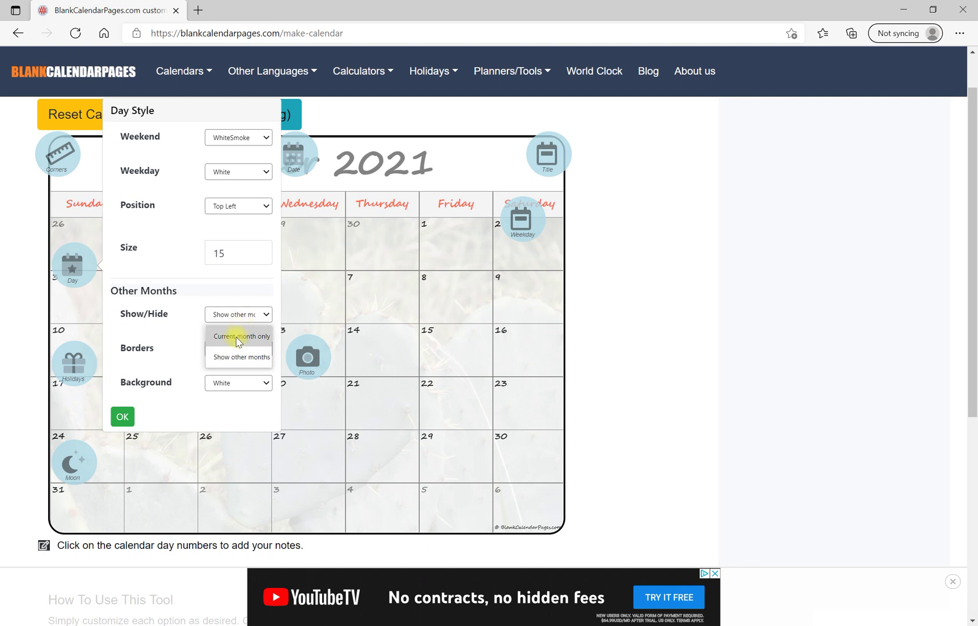
left_click(237, 337)
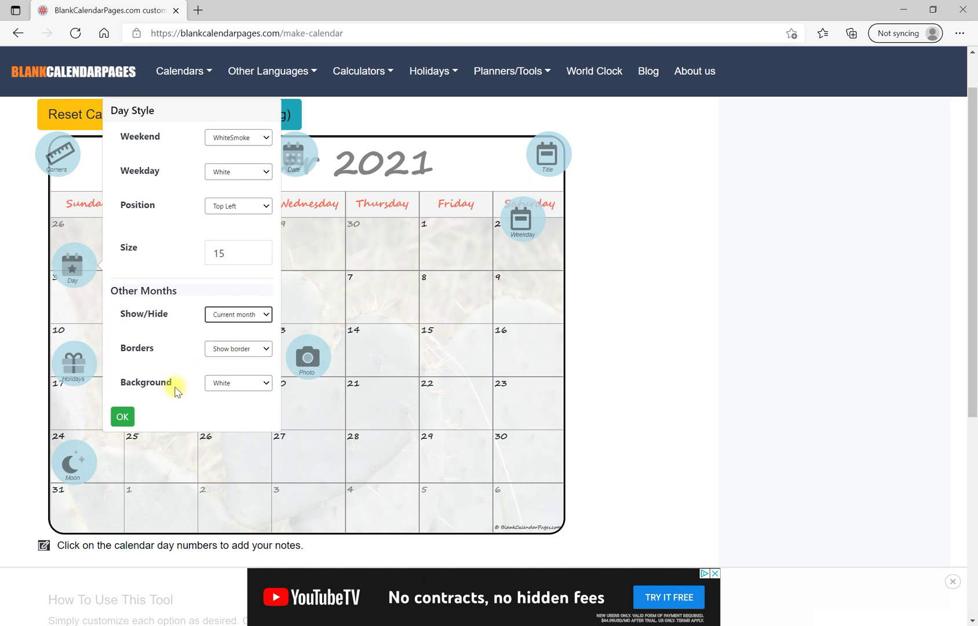
left_click(122, 417)
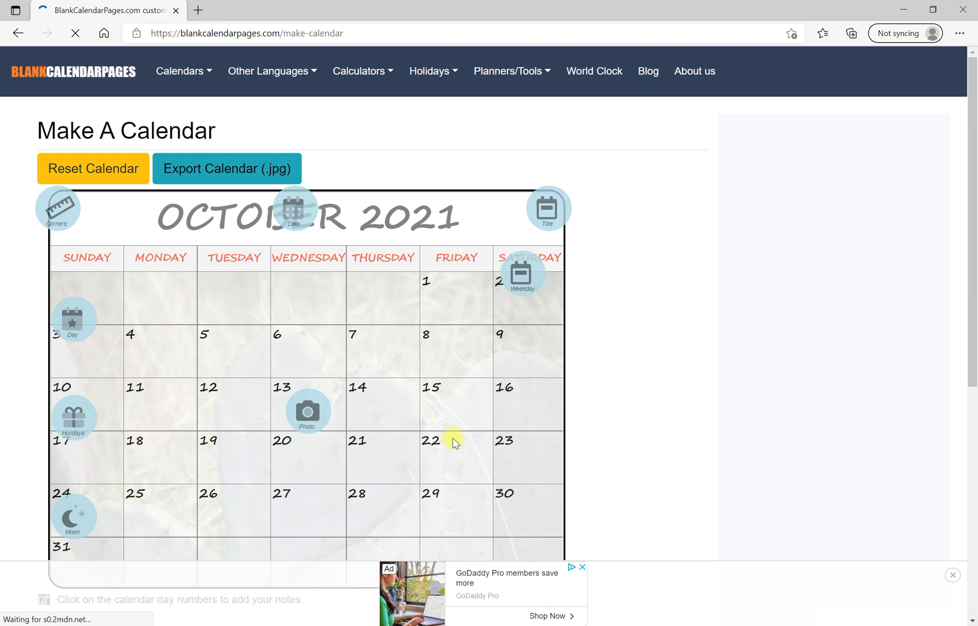
Add the note "do something" to October 19 on the calendar.
scroll(408, 438, "down", 1)
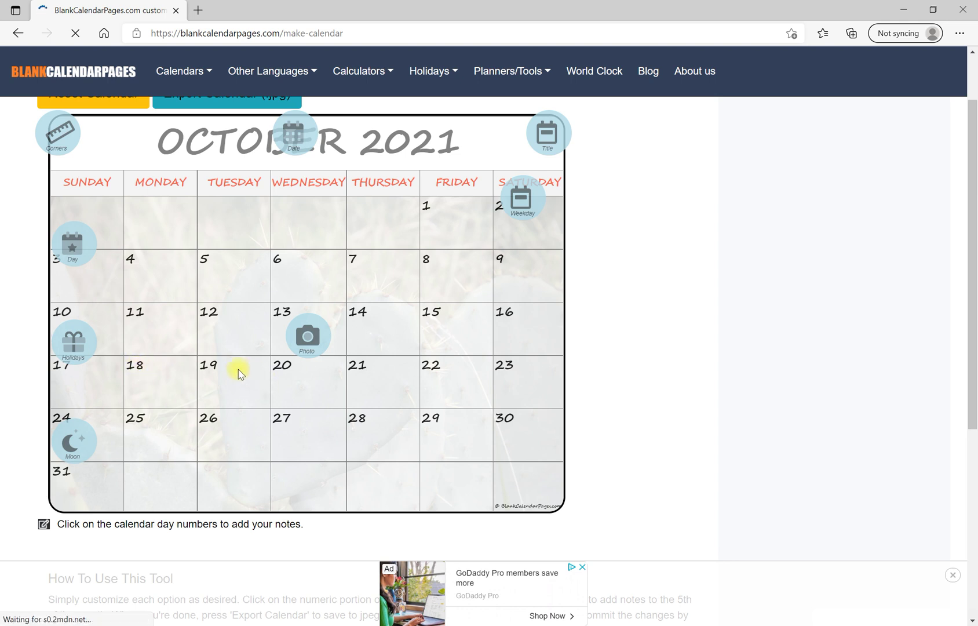
left_click(209, 368)
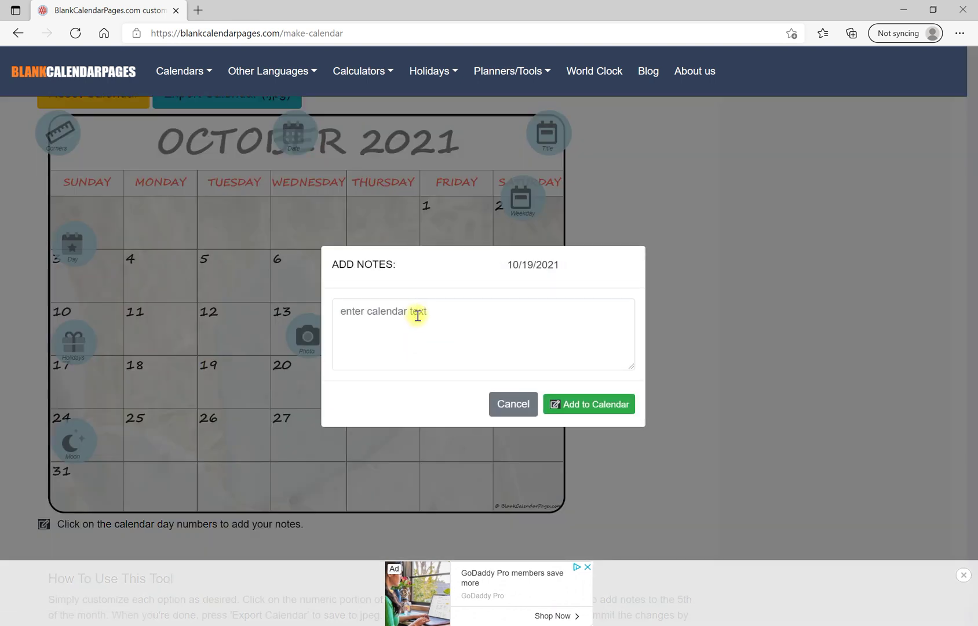
left_click(416, 316)
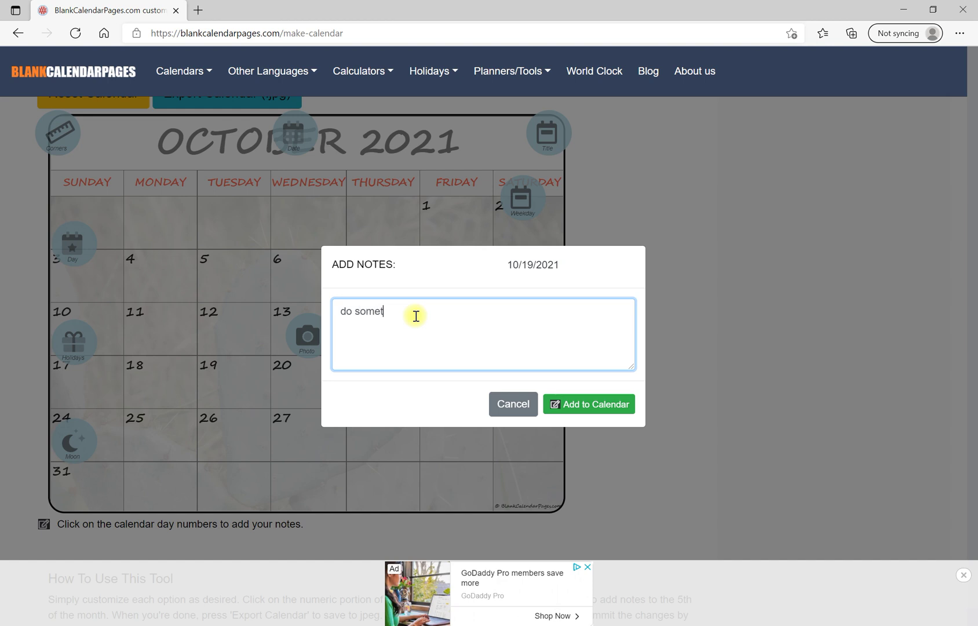
left_click(572, 412)
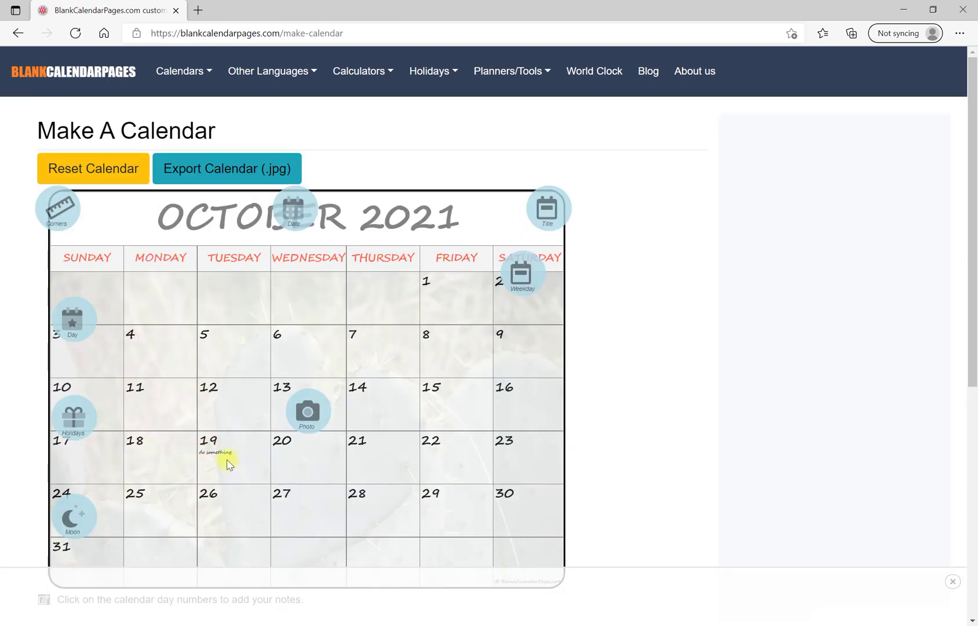
Add US Holidays to the calendar and apply the holiday setting.
left_click(73, 418)
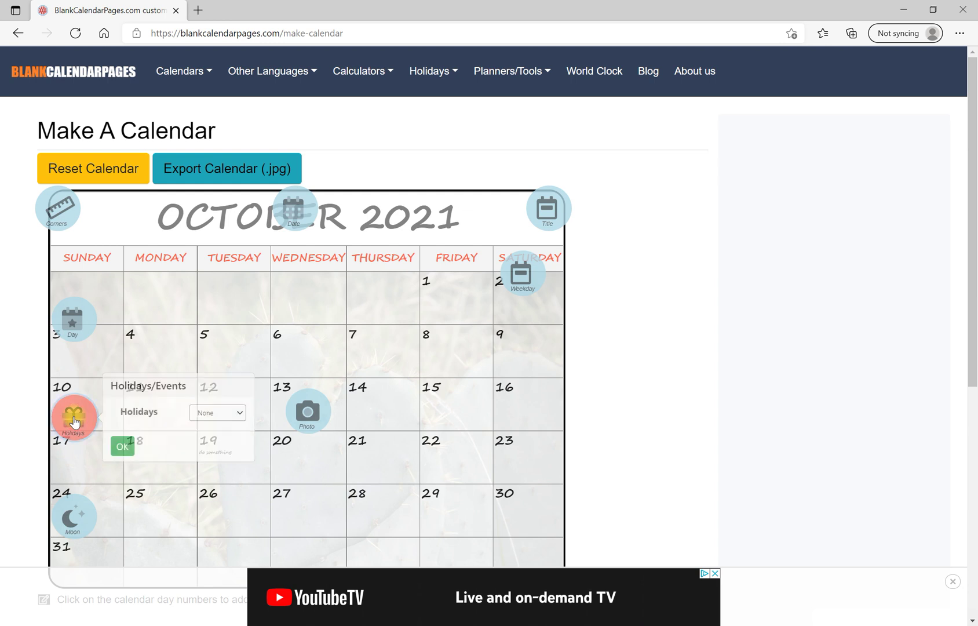
left_click(208, 413)
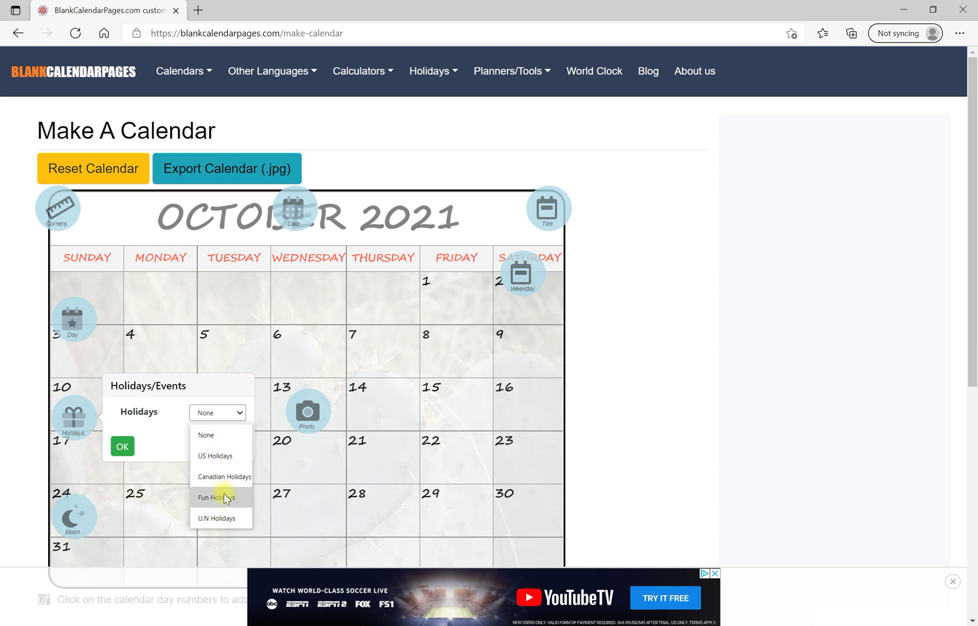
left_click(214, 456)
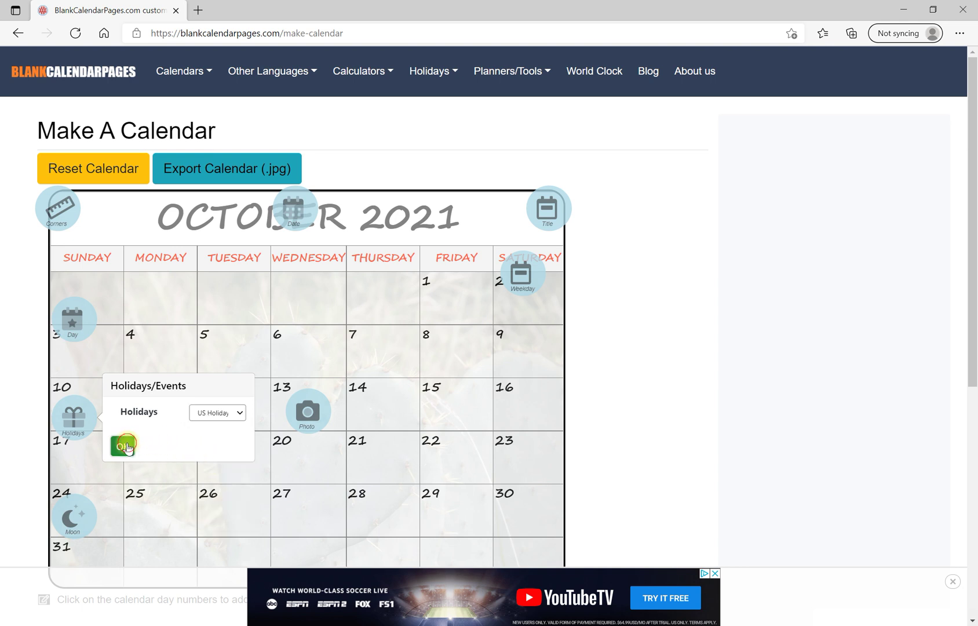
left_click(124, 446)
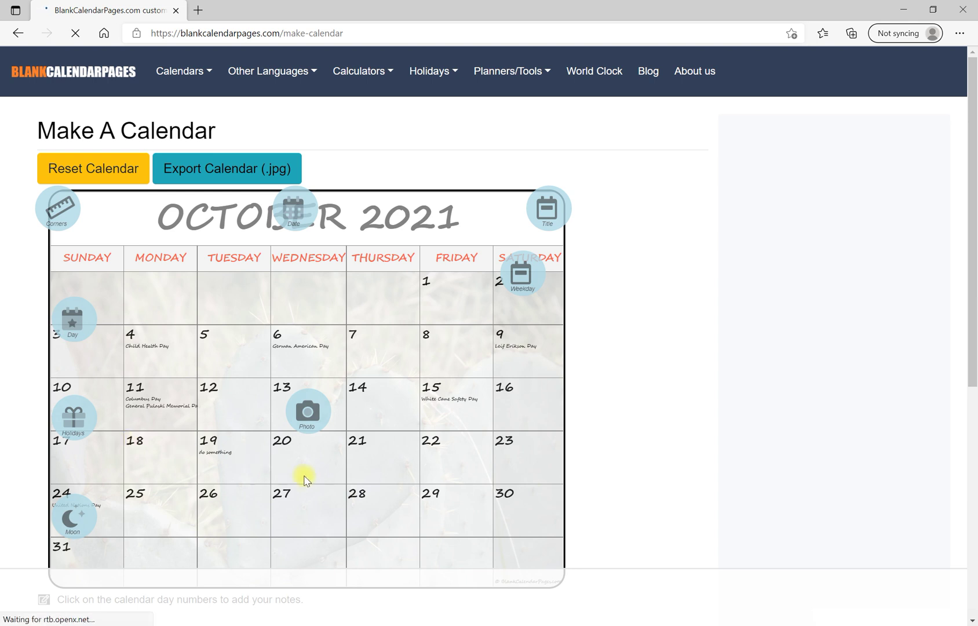
Display the major moon phases on the calendar and apply the setting.
scroll(354, 493, "down", 1)
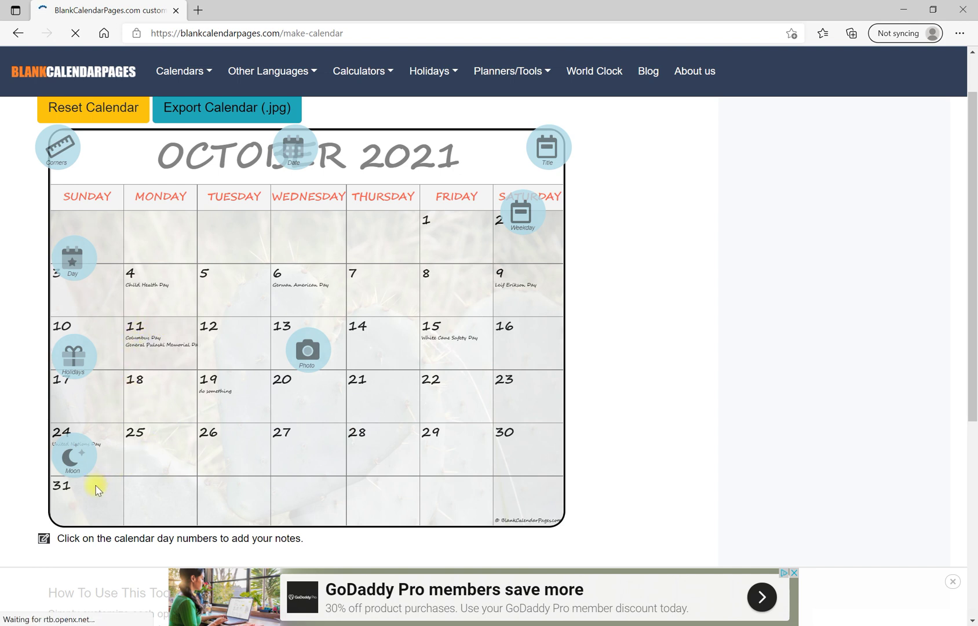
left_click(71, 468)
left_click(228, 451)
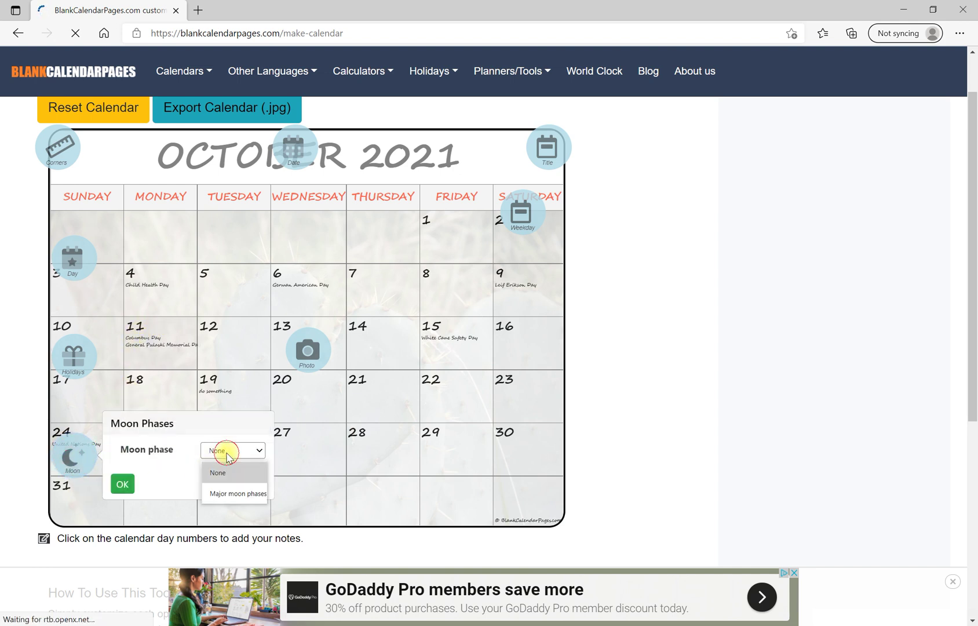
left_click(226, 496)
left_click(123, 485)
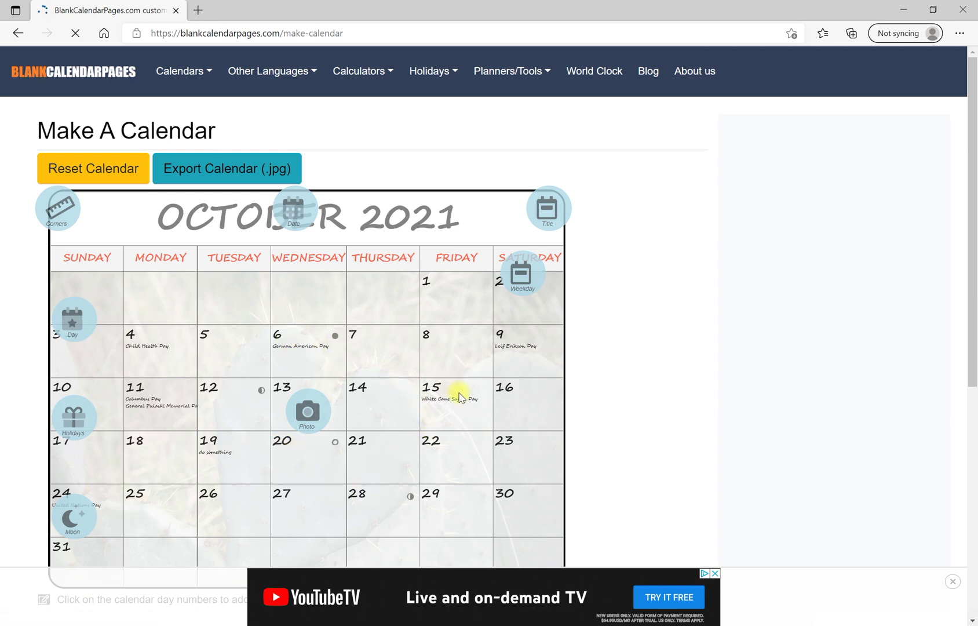
Export the finished October 2021 calendar as a JPG image.
scroll(389, 386, "down", 1)
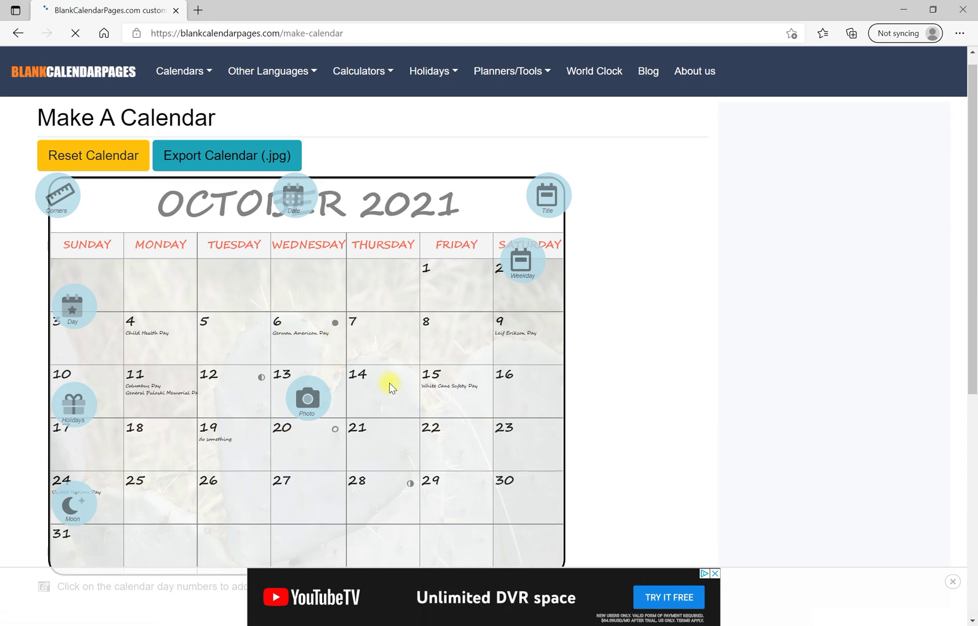
scroll(389, 387, "down", 2)
scroll(389, 387, "up", 2)
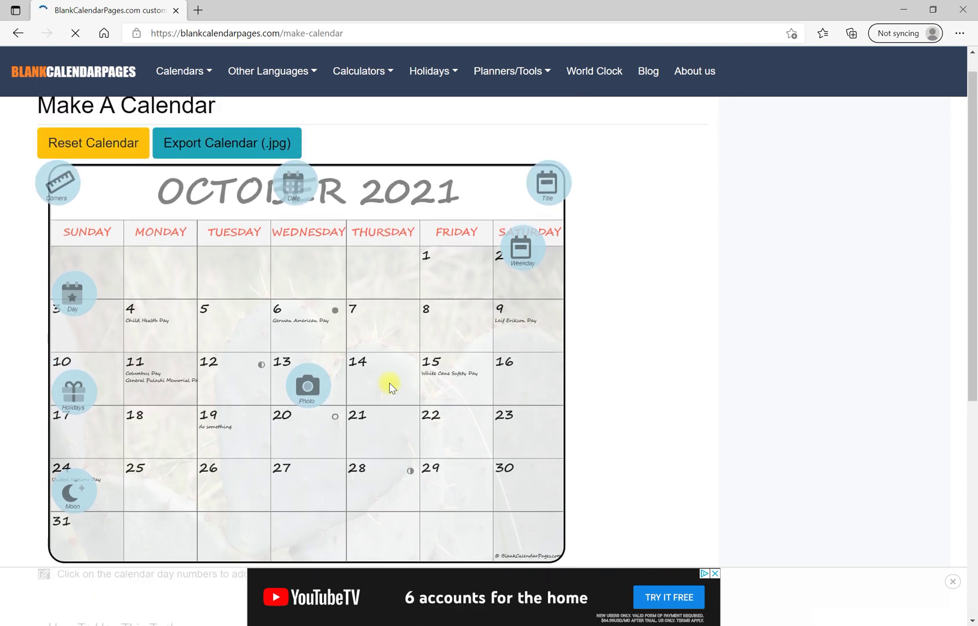
left_click(195, 152)
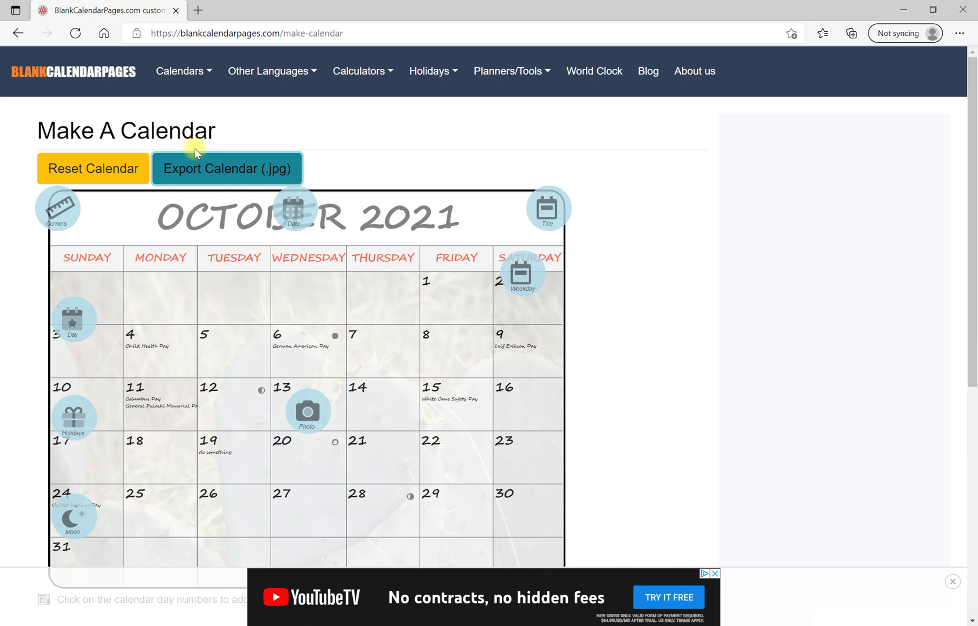
left_click(195, 150)
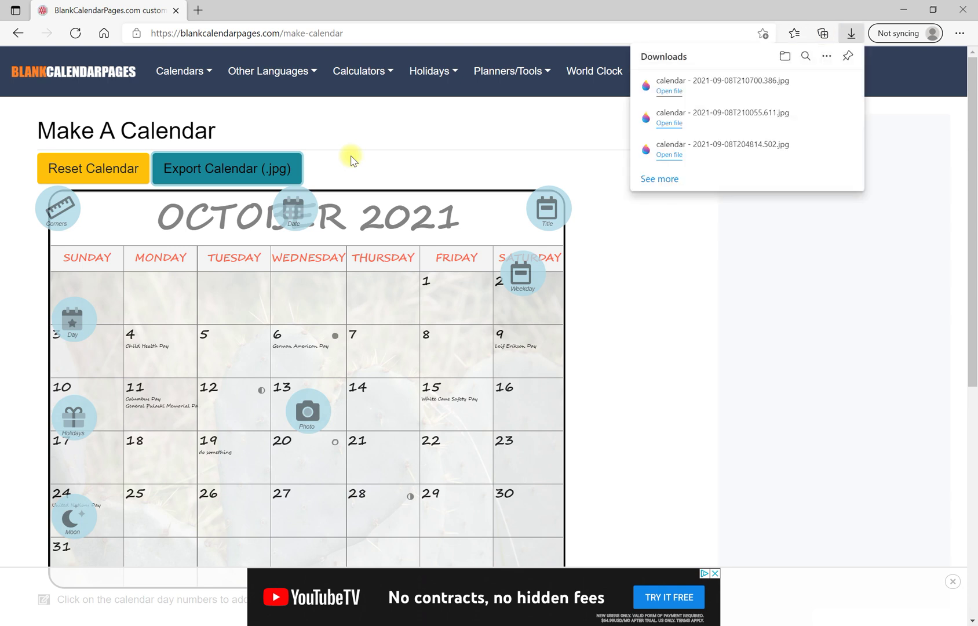
Open the newly downloaded calendar image to check it, then close the image and the downloads list.
left_click(668, 92)
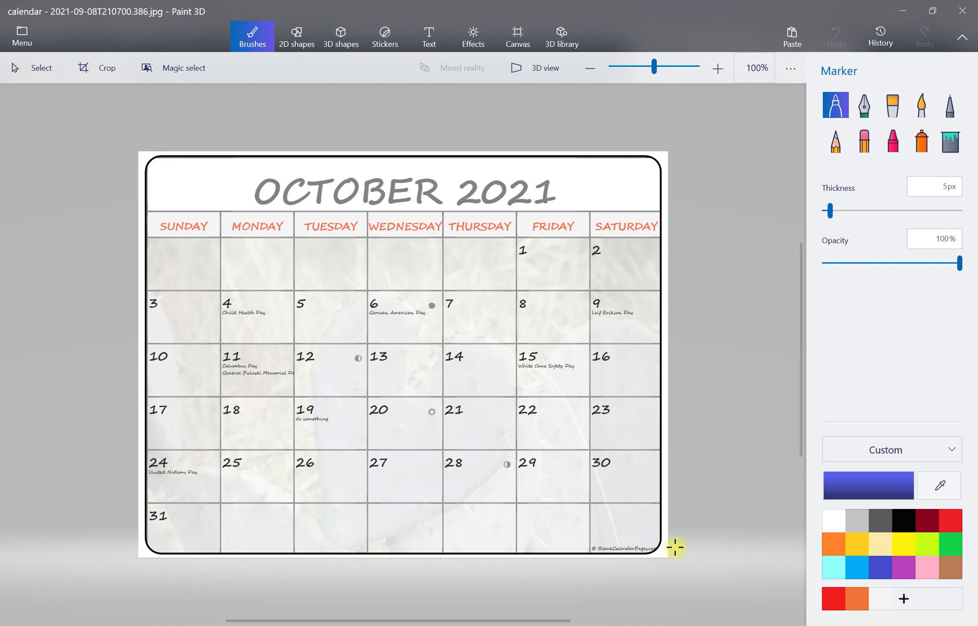
left_click(963, 11)
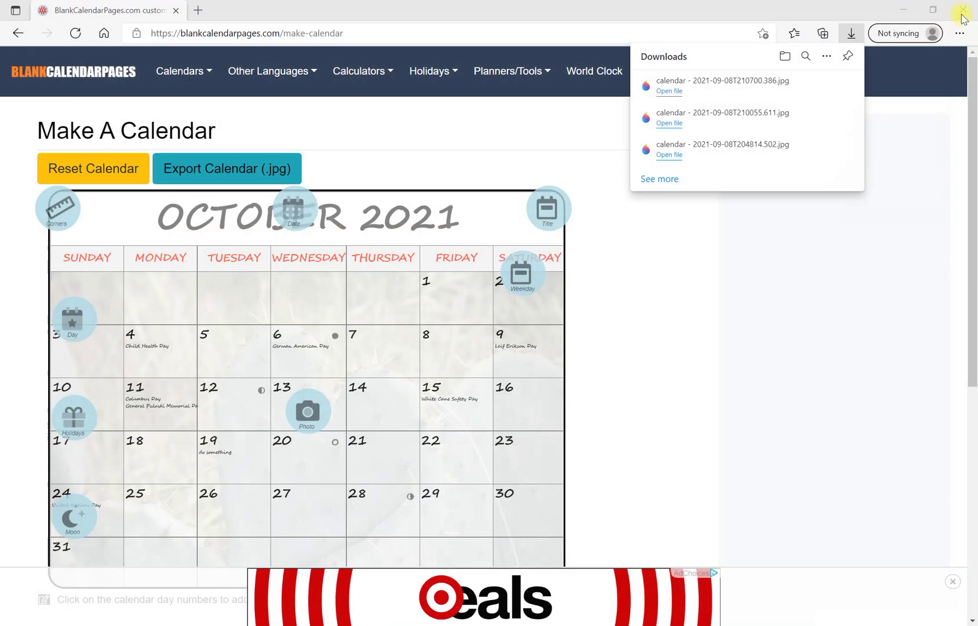
left_click(459, 143)
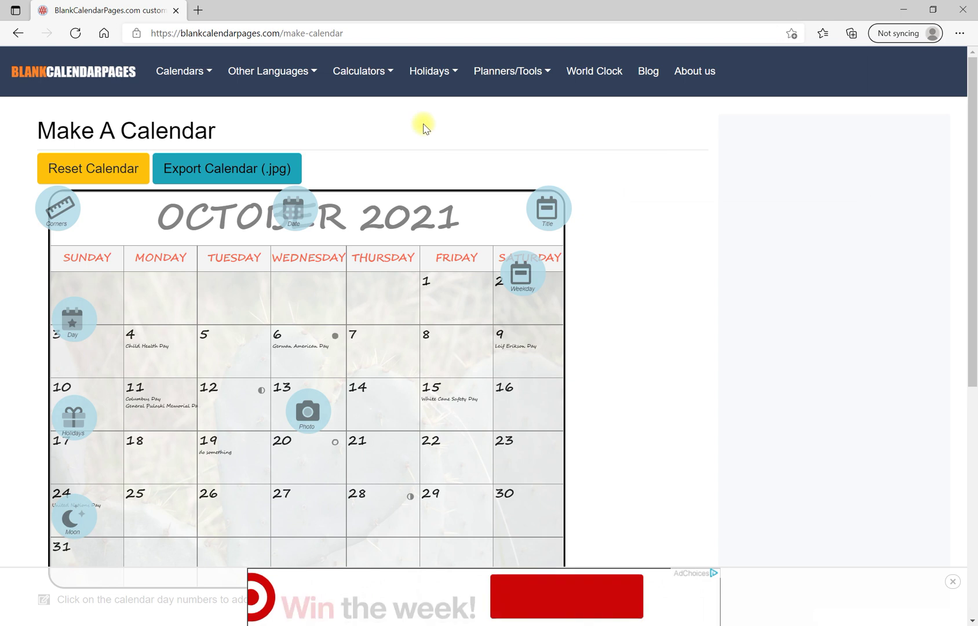
Change the calendar's month to November, keeping the year 2021, and apply the date.
scroll(614, 264, "down", 1)
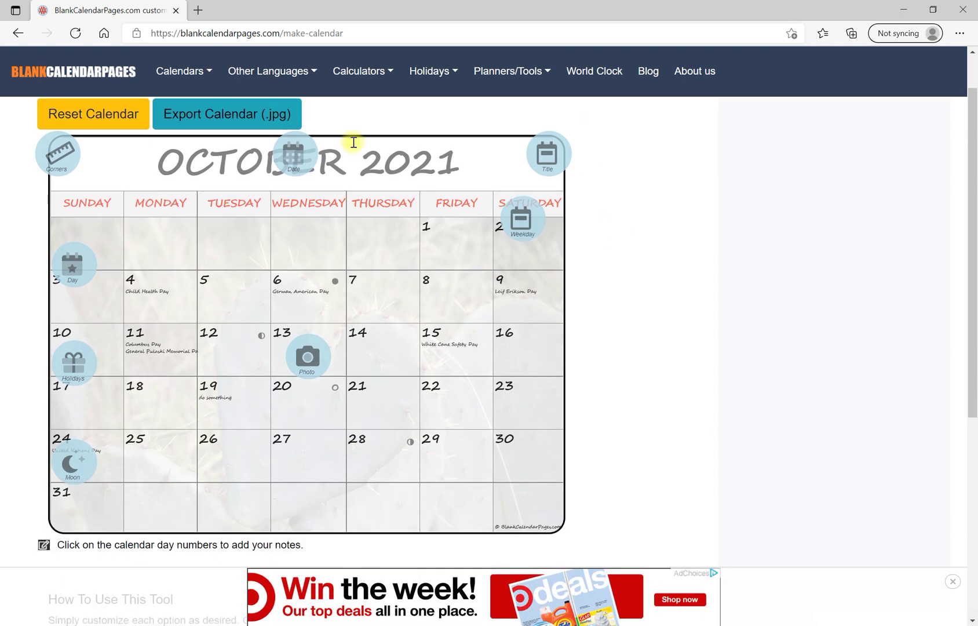
left_click(294, 154)
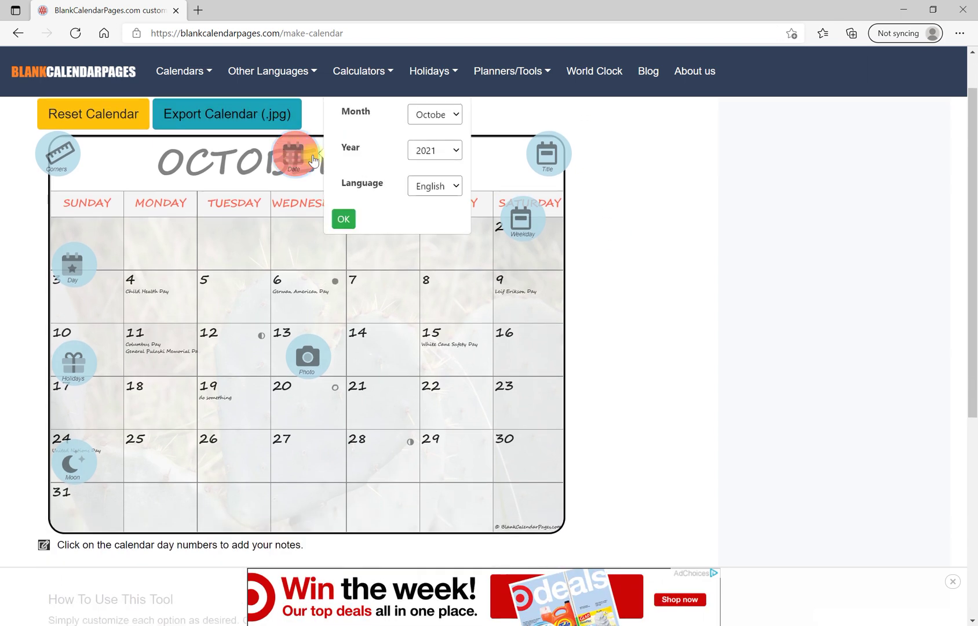
left_click(444, 119)
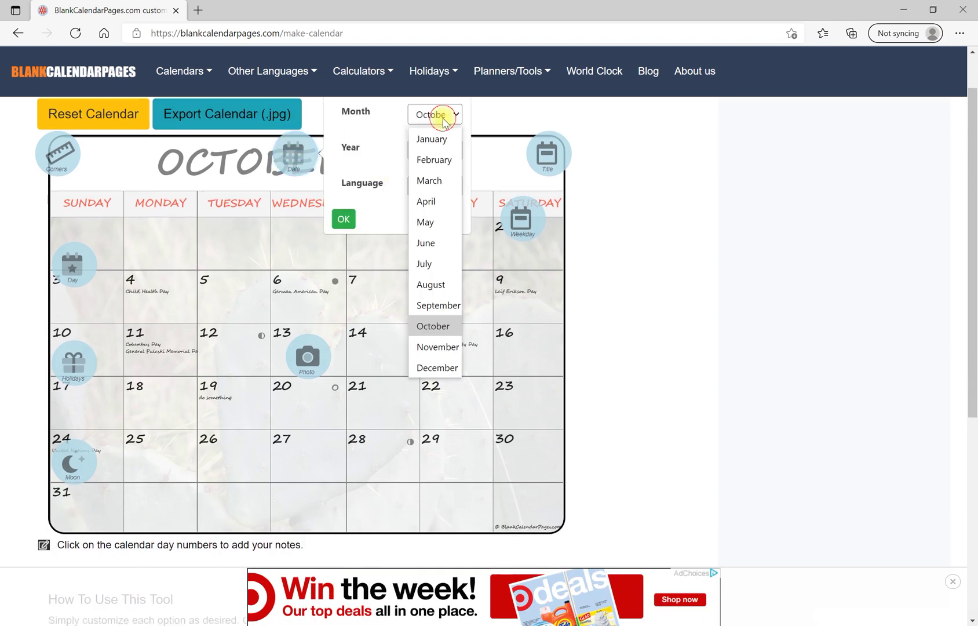
left_click(430, 347)
left_click(343, 225)
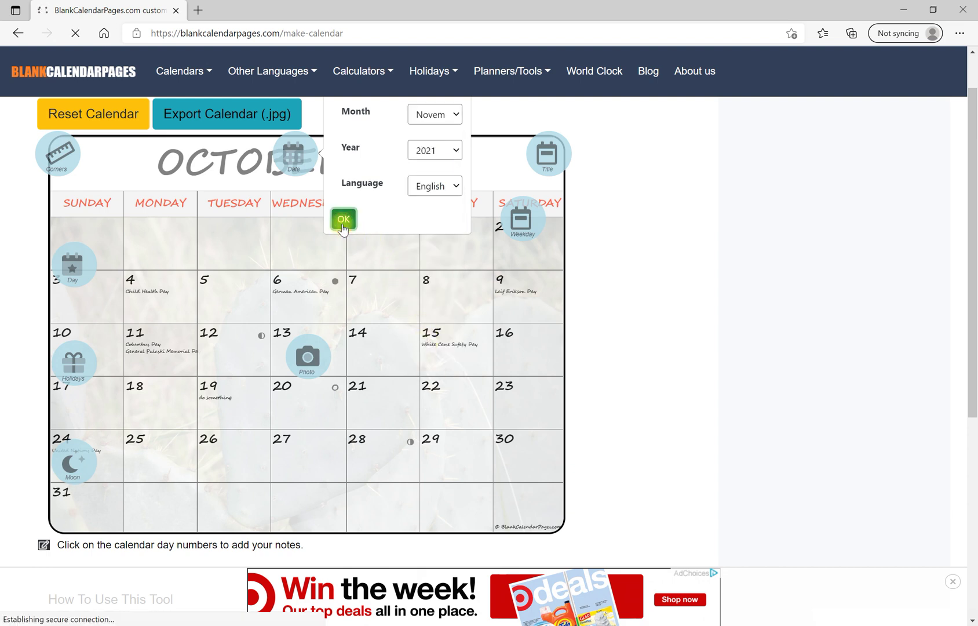
left_click(350, 221)
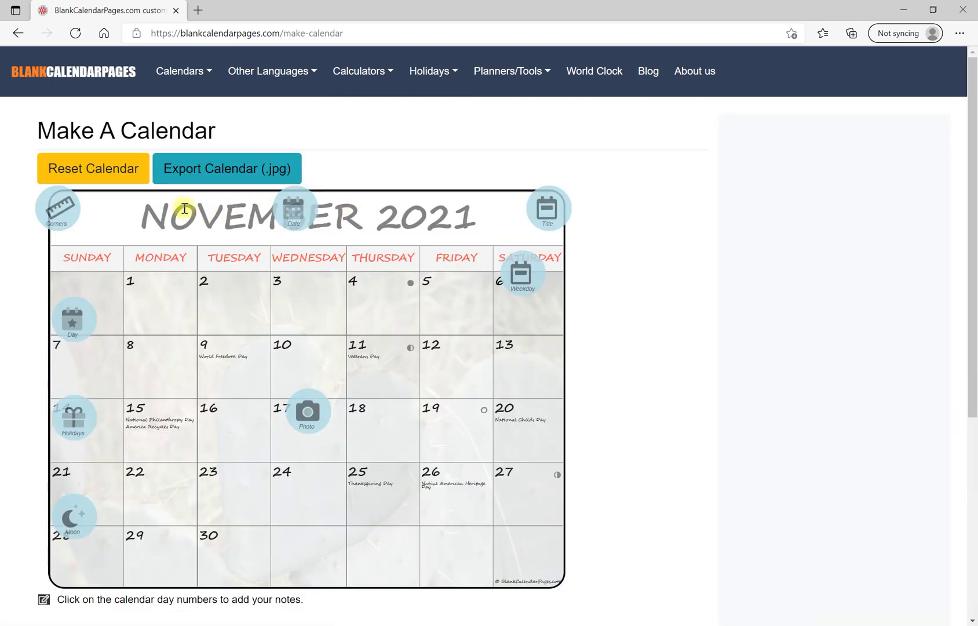
Reset the customized calendar to its default settings.
left_click(91, 171)
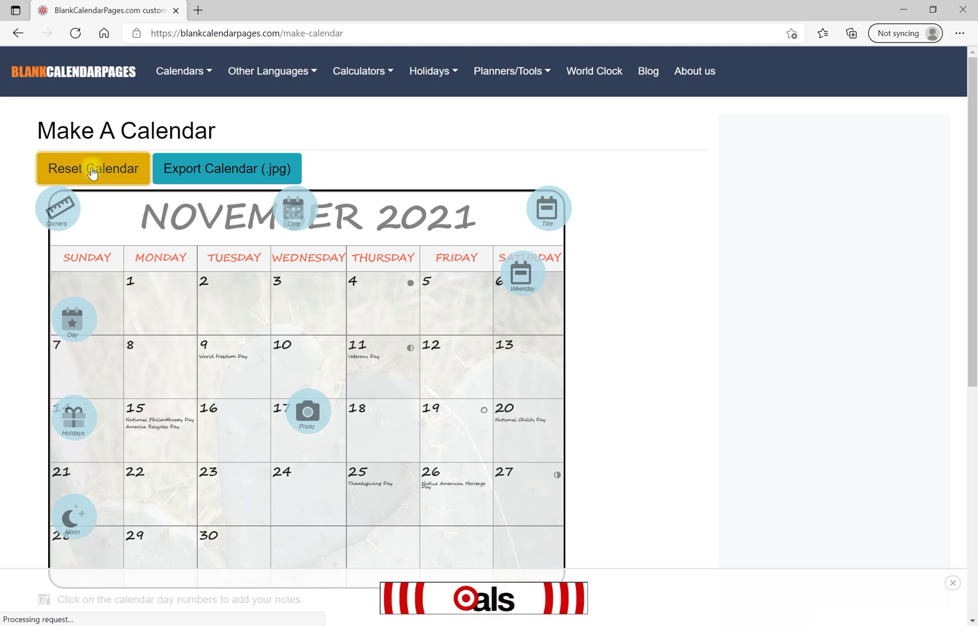